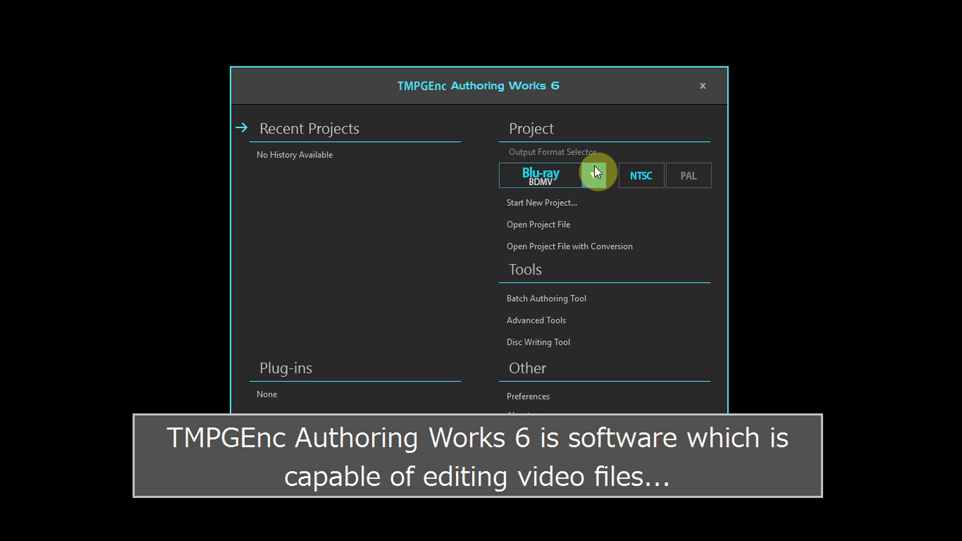
Keep Blu-ray (BDMV) with NTSC selected in the Output Format Selector.
left_click(594, 168)
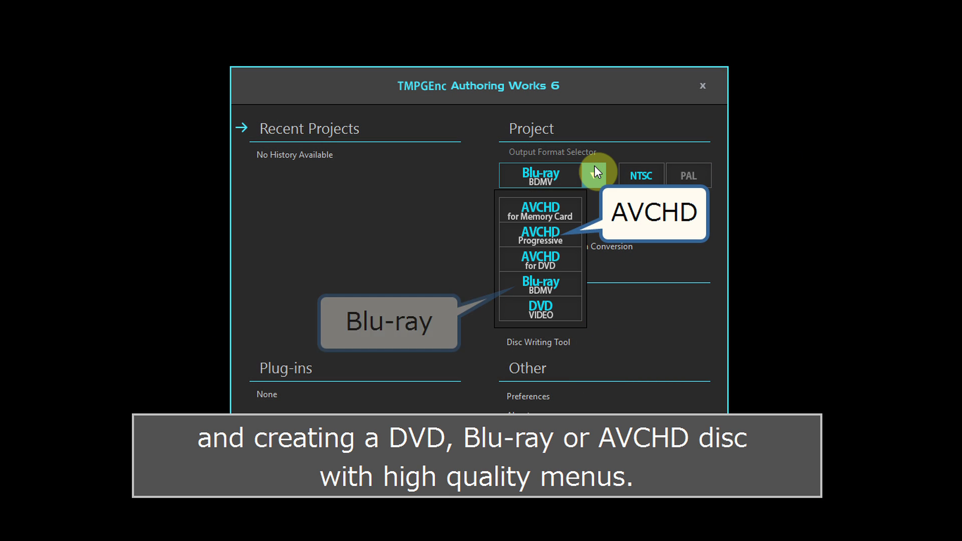
left_click(594, 170)
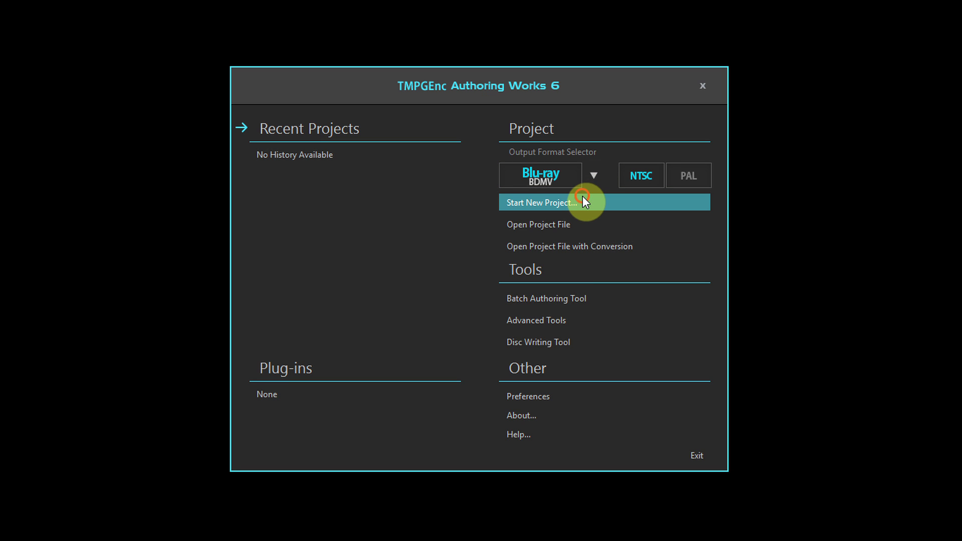
Start a new project and add a video file to the track from files.
left_click(582, 196)
left_click(335, 149)
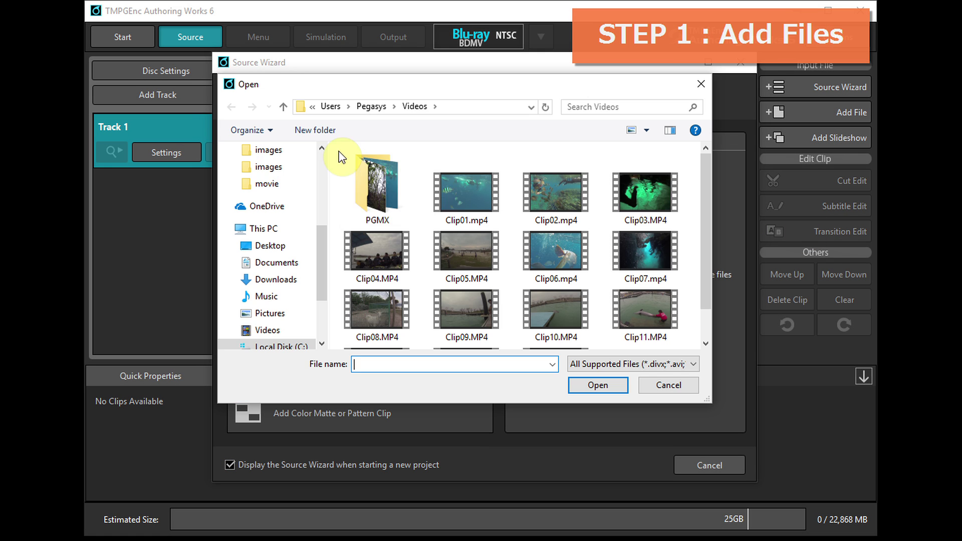
left_click(611, 382)
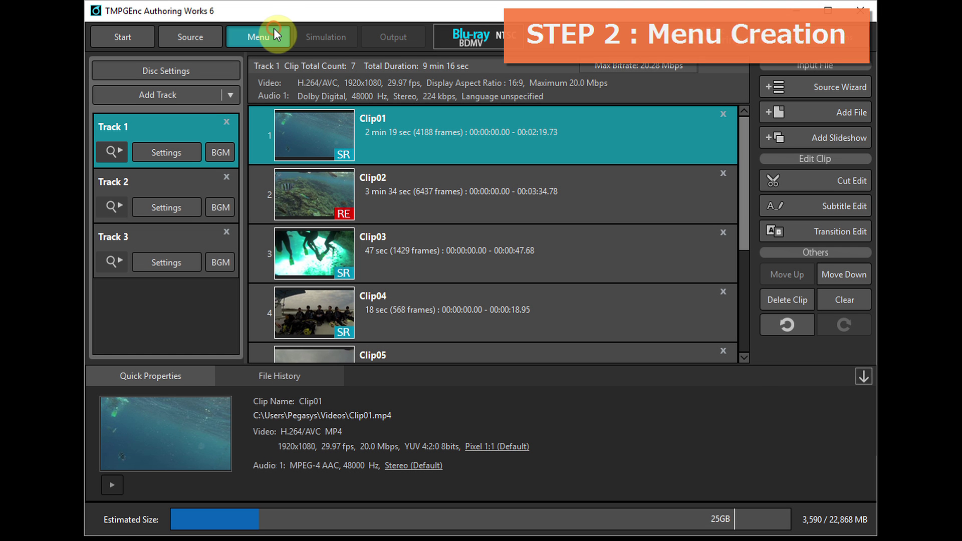
Generate the disc menus from a template with the automatic menu structure.
left_click(257, 36)
left_click(420, 261)
left_click(395, 257)
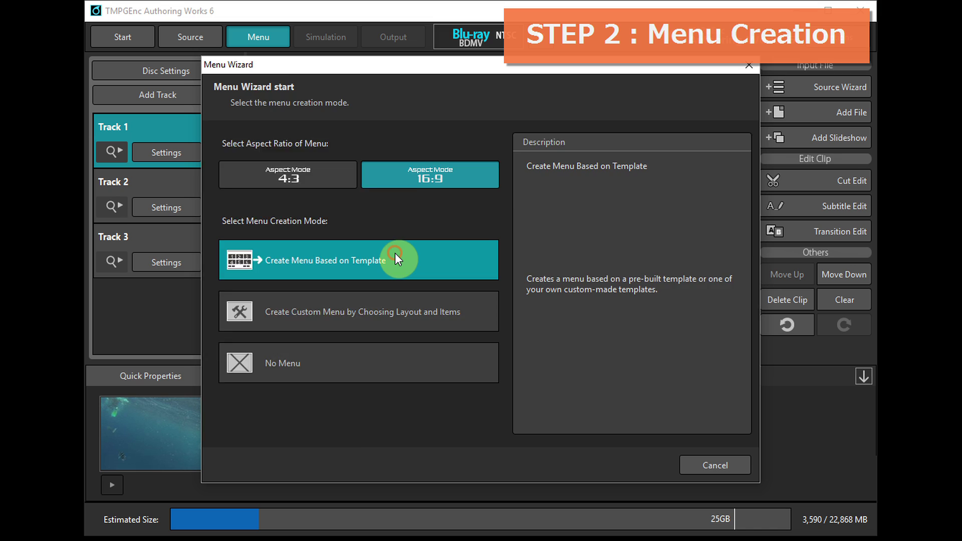
left_click(656, 458)
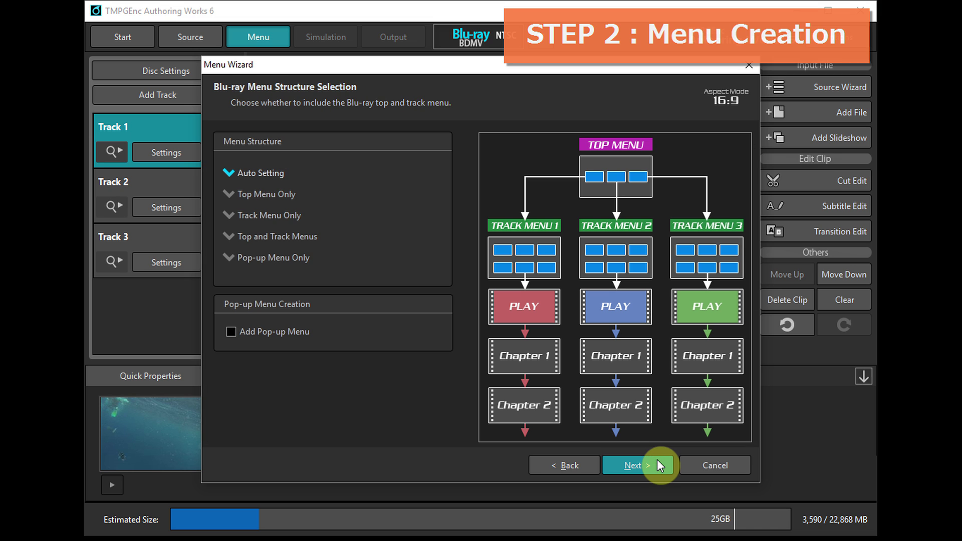
left_click(656, 458)
left_click(657, 459)
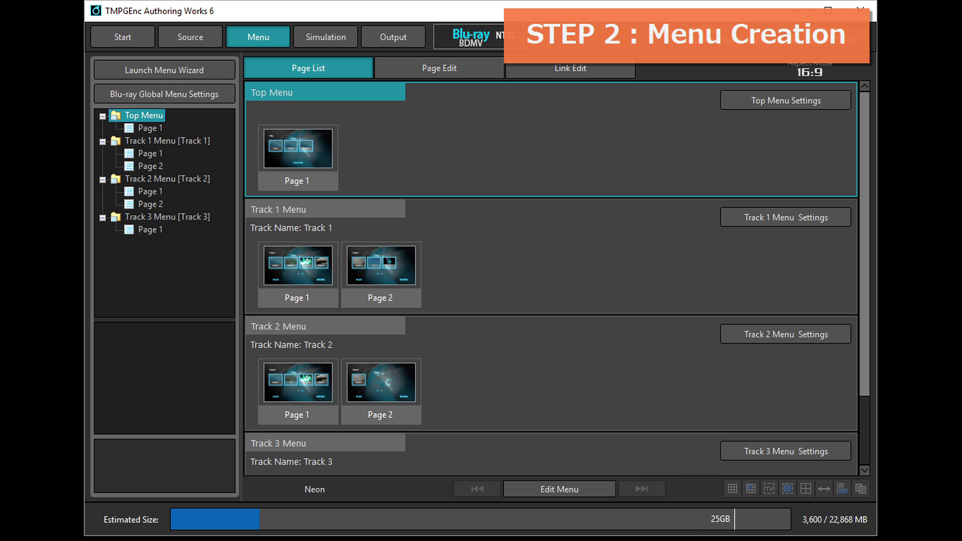
Open Track 1's first menu page, then start writing the Blu-ray output.
double_click(302, 263)
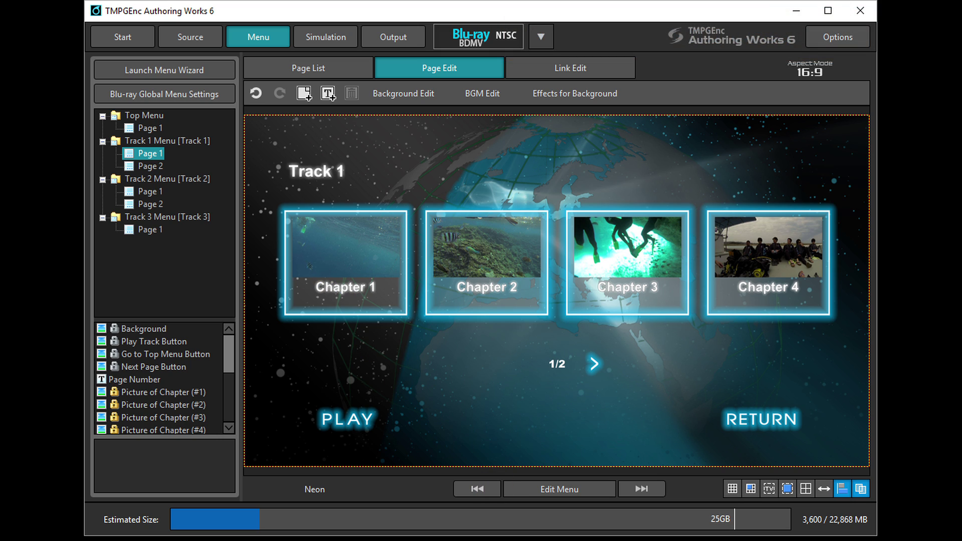
left_click(411, 31)
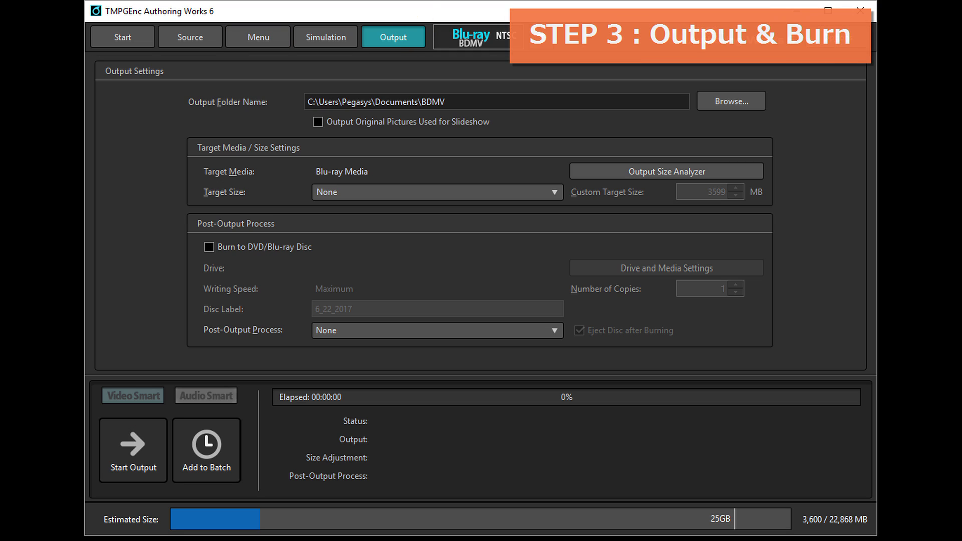
left_click(146, 453)
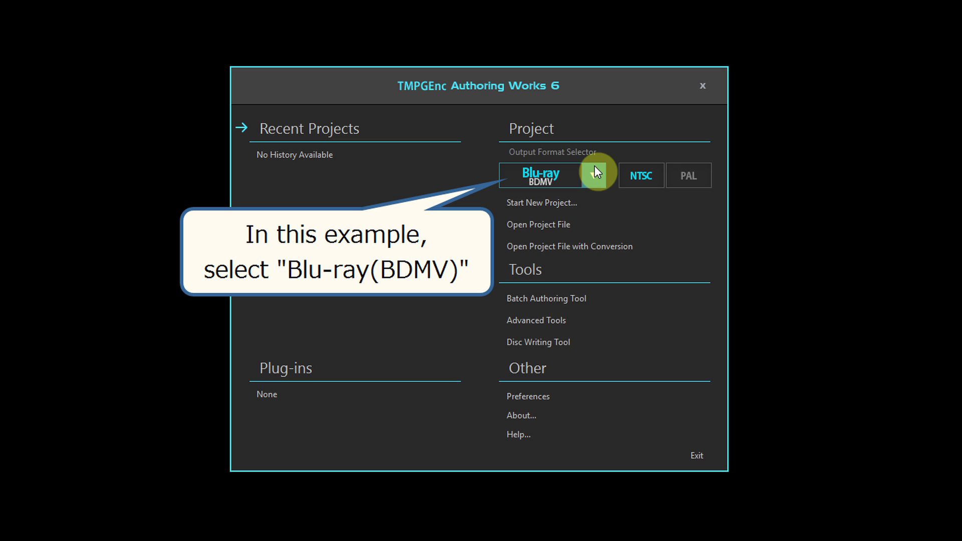
Start a new Blu-ray BDMV project and add Clip01 through Clip08 to Track 1.
left_click(596, 172)
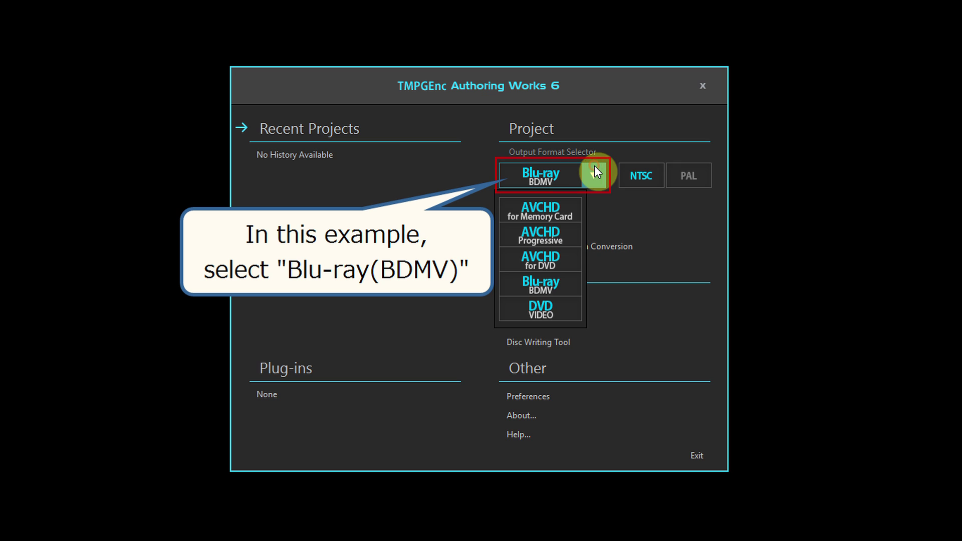
left_click(595, 171)
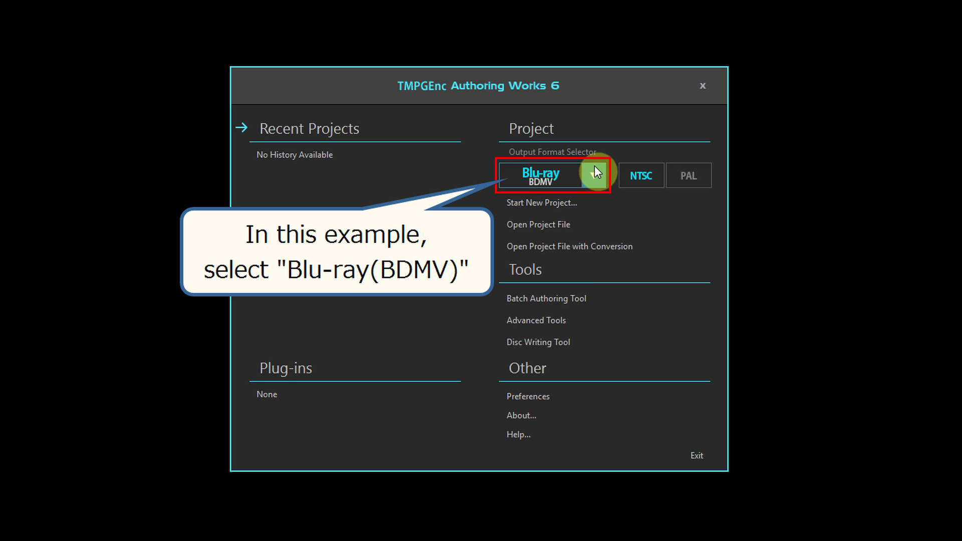
left_click(582, 197)
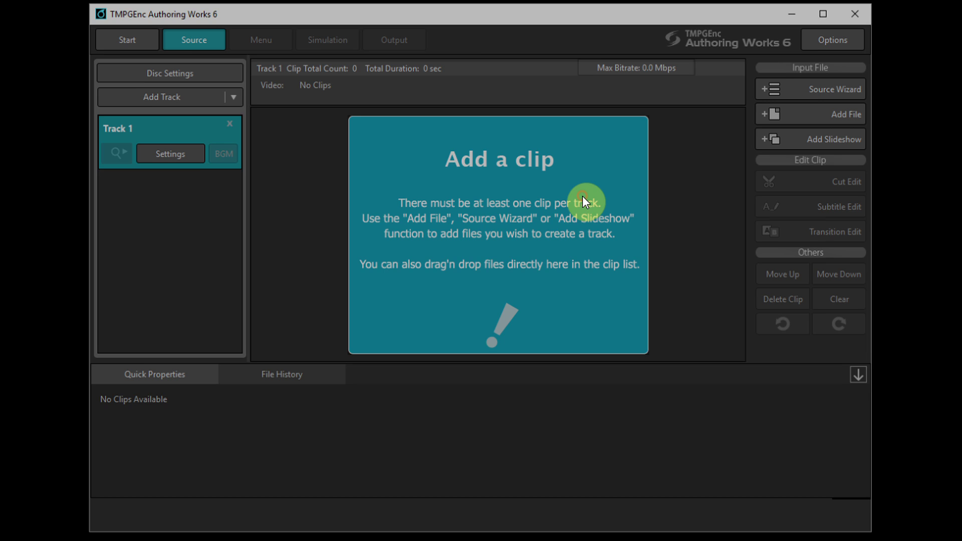
left_click(344, 143)
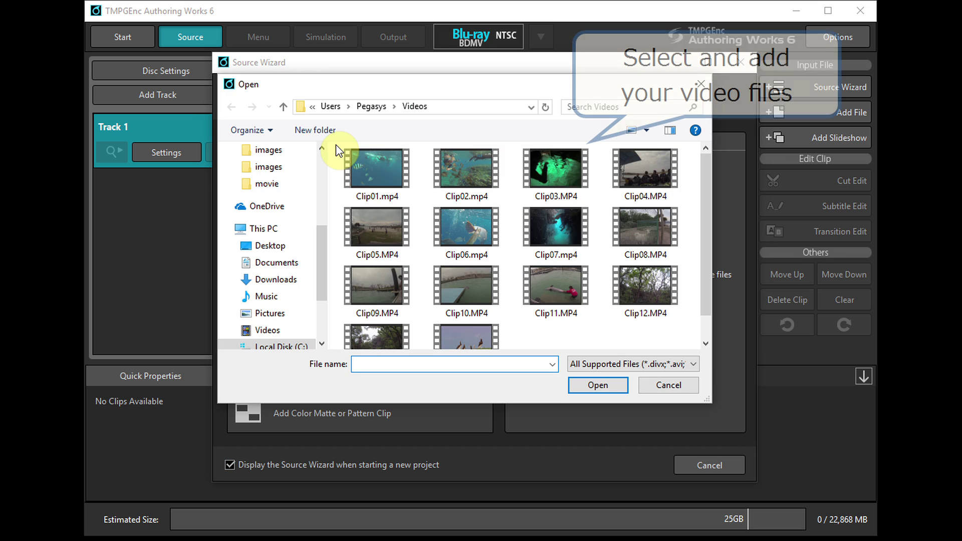
left_click_drag(336, 144, 678, 254)
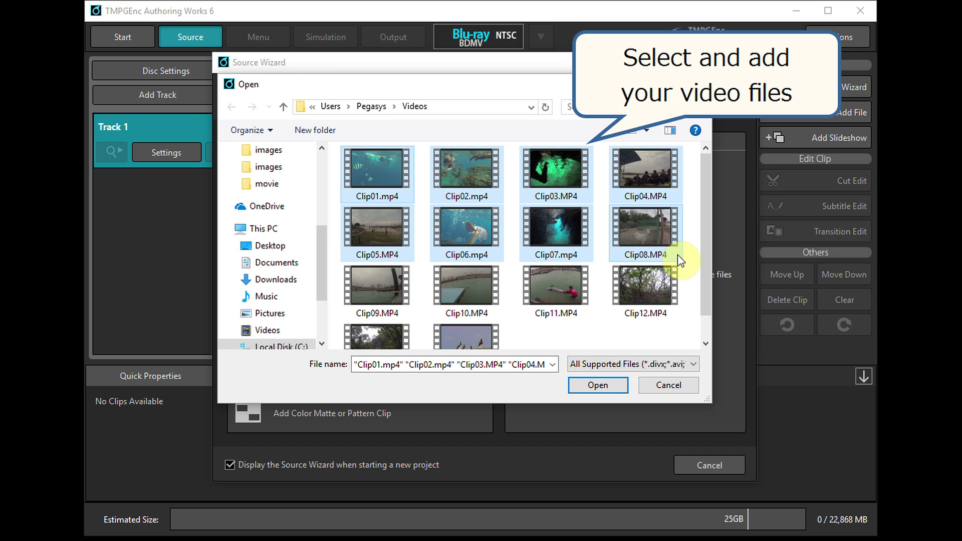
left_click(616, 381)
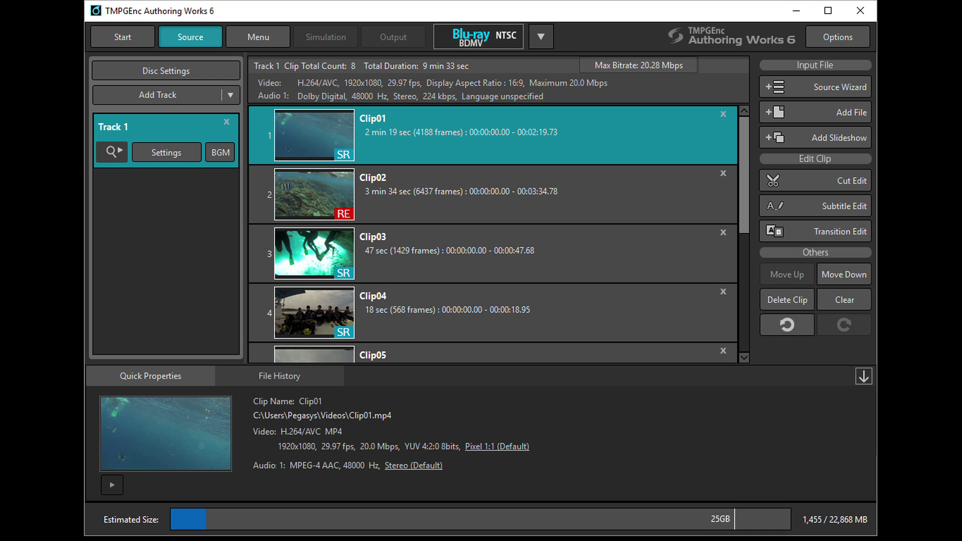
Add a 57-picture slideshow clip built from the PH083 photos.
left_click(852, 82)
left_click(389, 356)
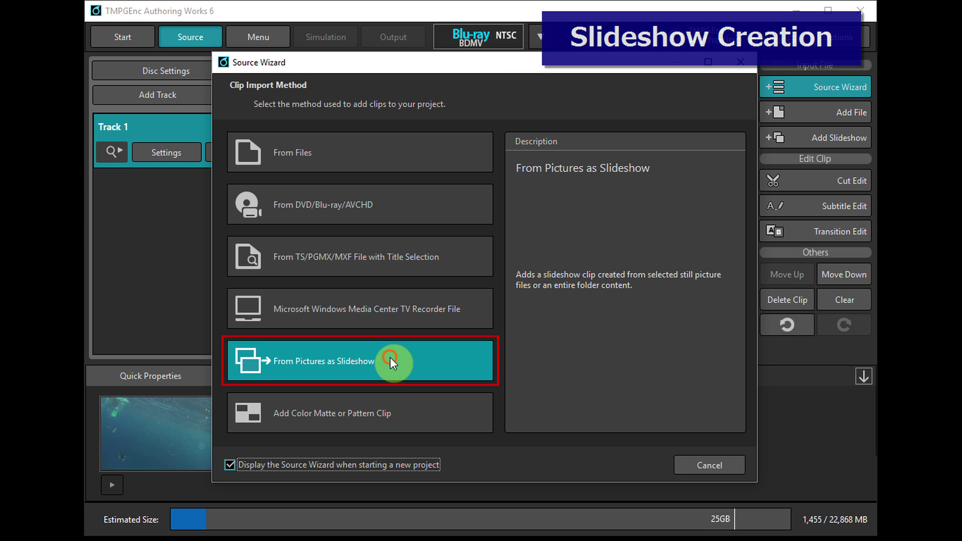
left_click(375, 251)
left_click_drag(359, 240, 691, 322)
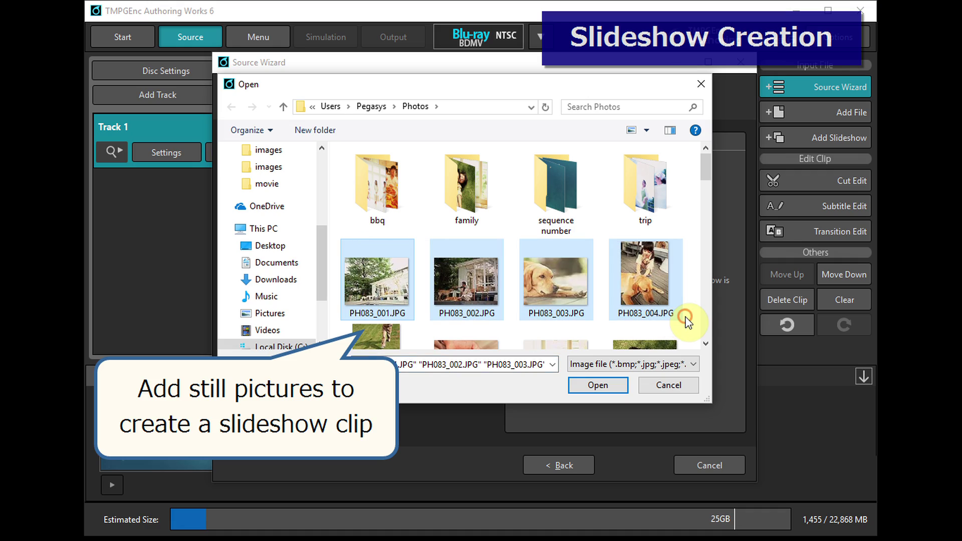
left_click(610, 385)
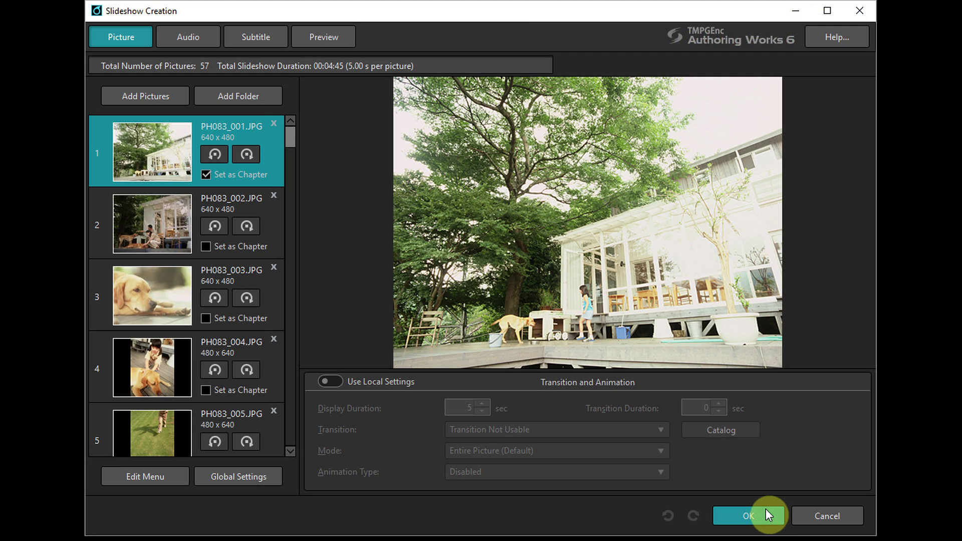
left_click(761, 514)
Add a QR Code pattern clip encoding 'TMPGEnc Authoring Works 6'.
left_click(848, 85)
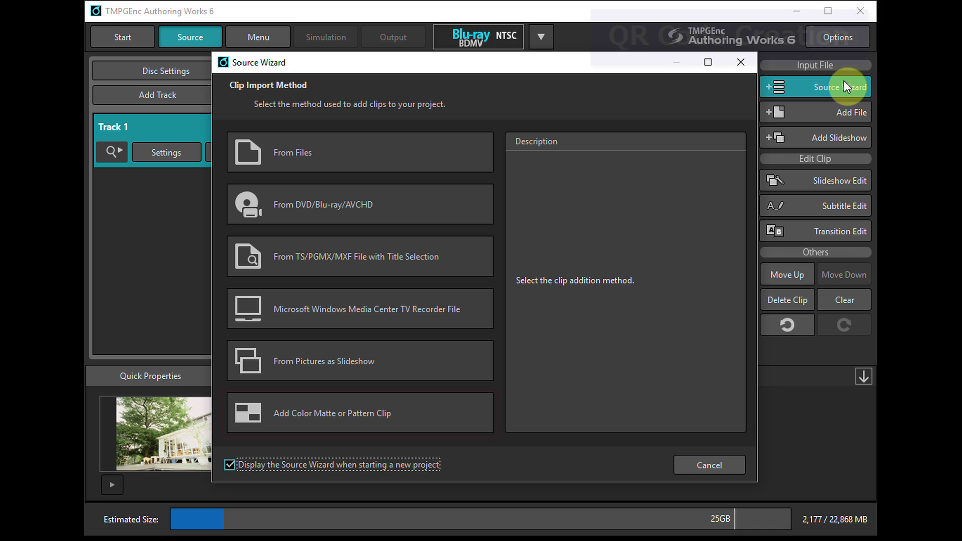
left_click(422, 406)
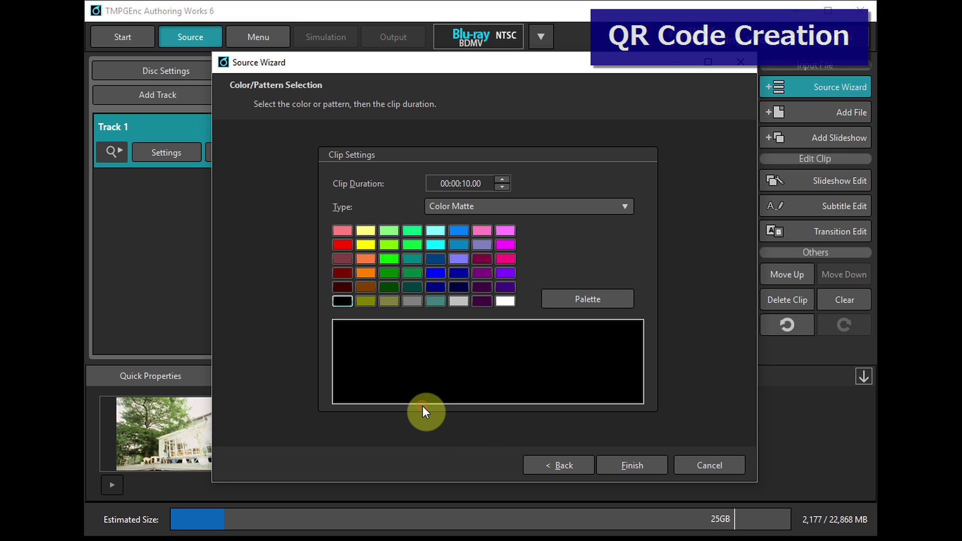
left_click(620, 206)
left_click(617, 260)
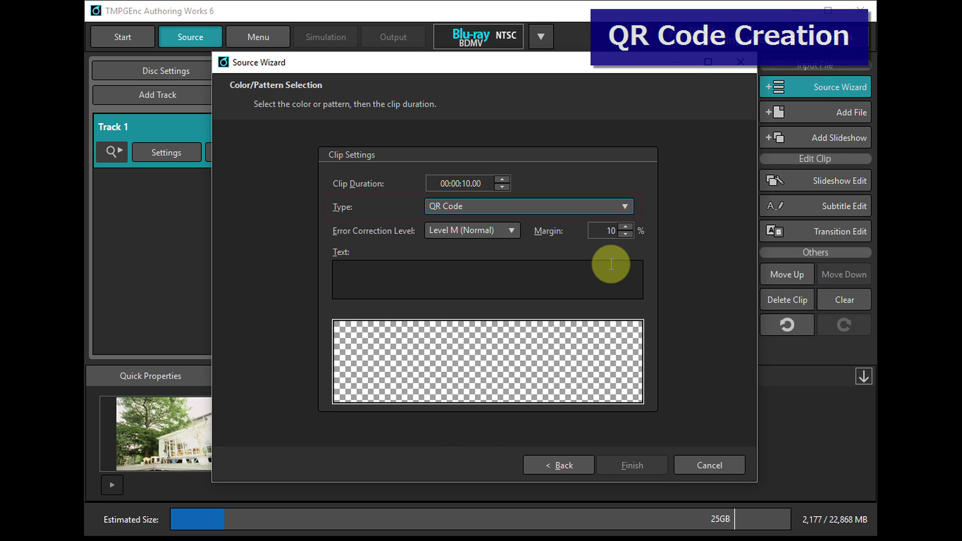
left_click(611, 264)
type("TMPGEnc Authoring Works 6")
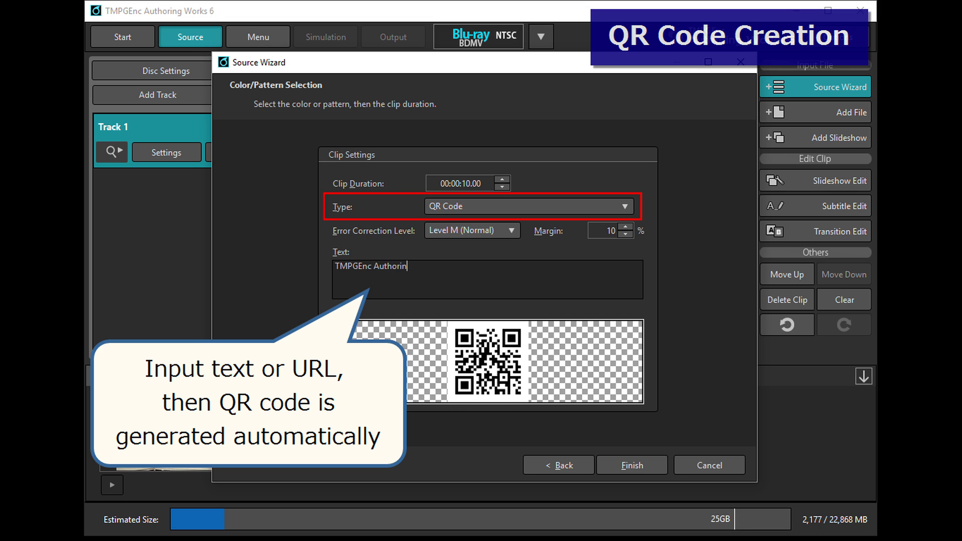
left_click(650, 460)
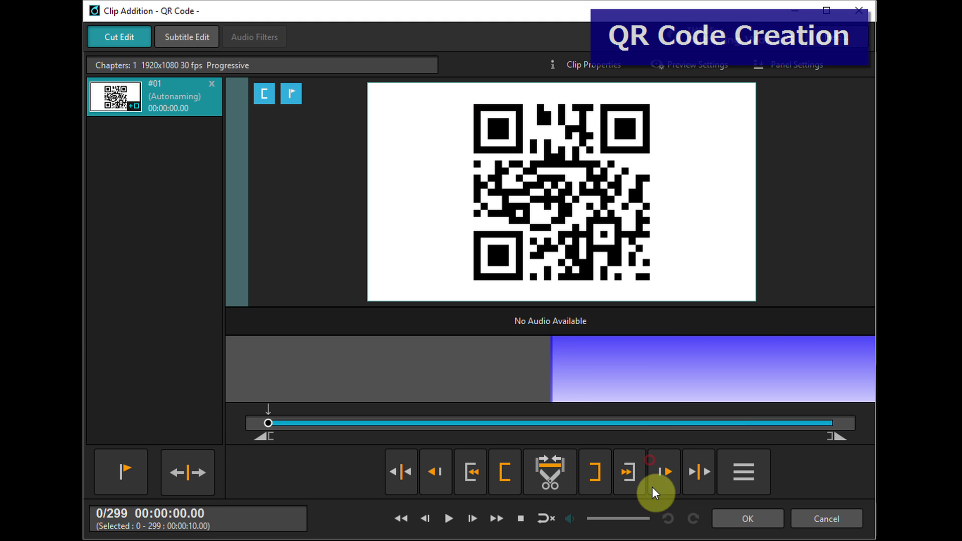
left_click(765, 514)
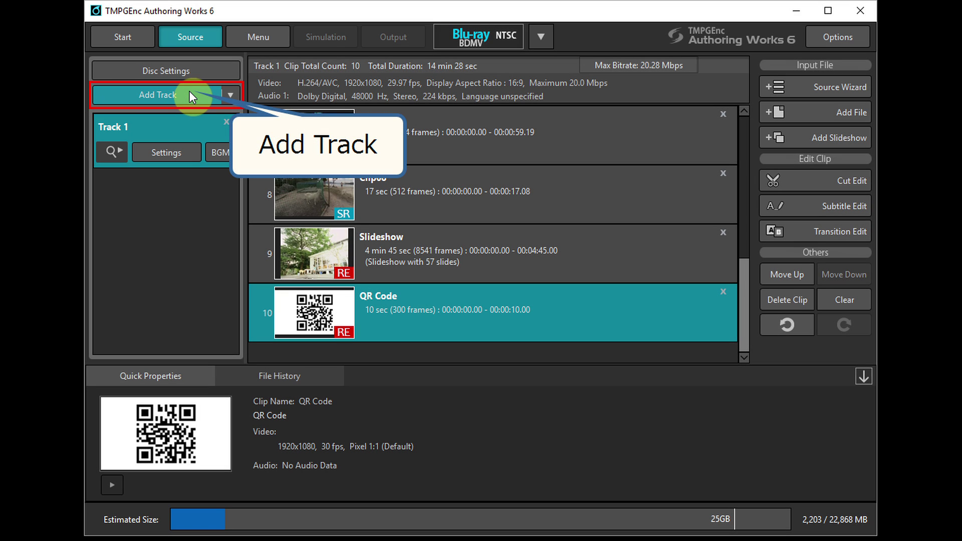
Add Track 2 and move Clip01 and Clip02 onto it from Track 1.
left_click(190, 93)
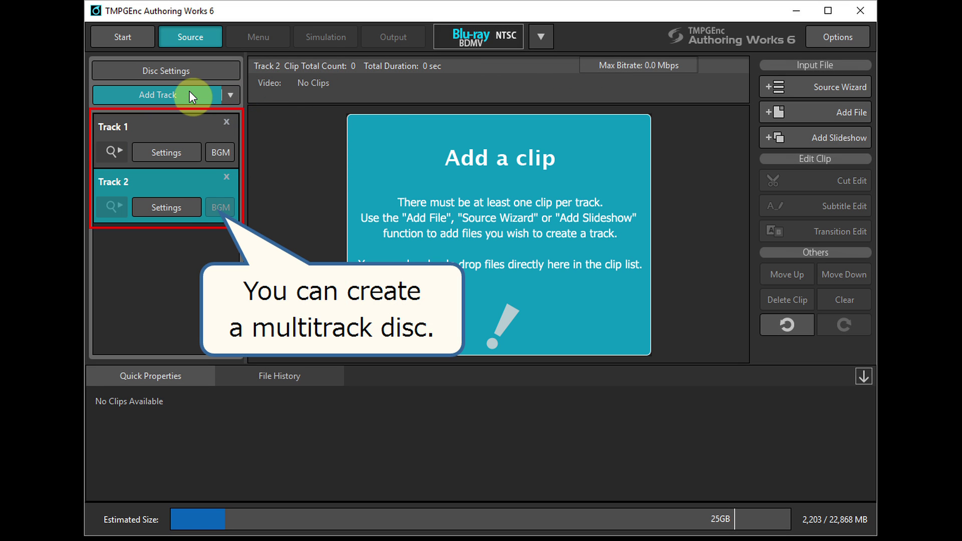
left_click(187, 122)
left_click_drag(404, 132, 215, 178)
left_click_drag(391, 143, 203, 179)
left_click(196, 177)
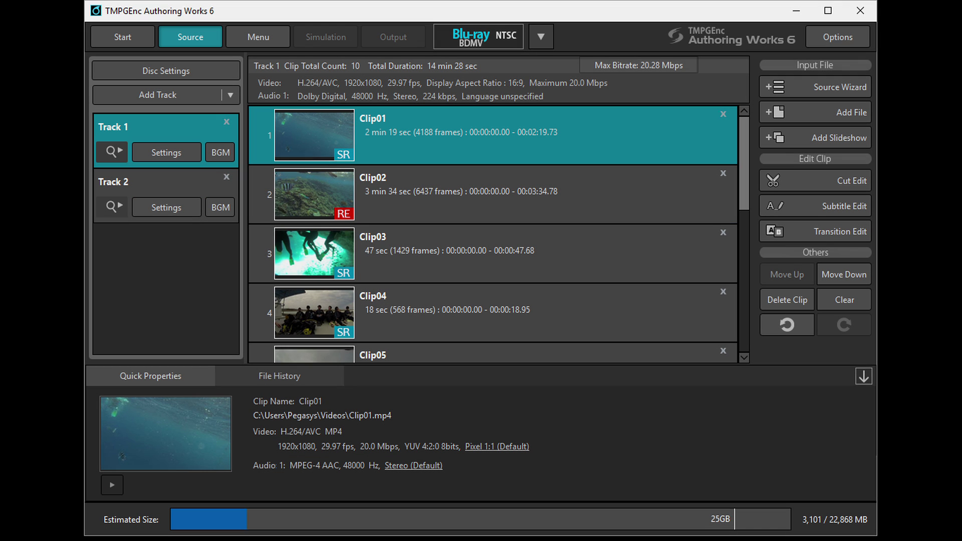
Set music_sample.aac as Track 1's background music and close the BGM editor.
left_click(224, 150)
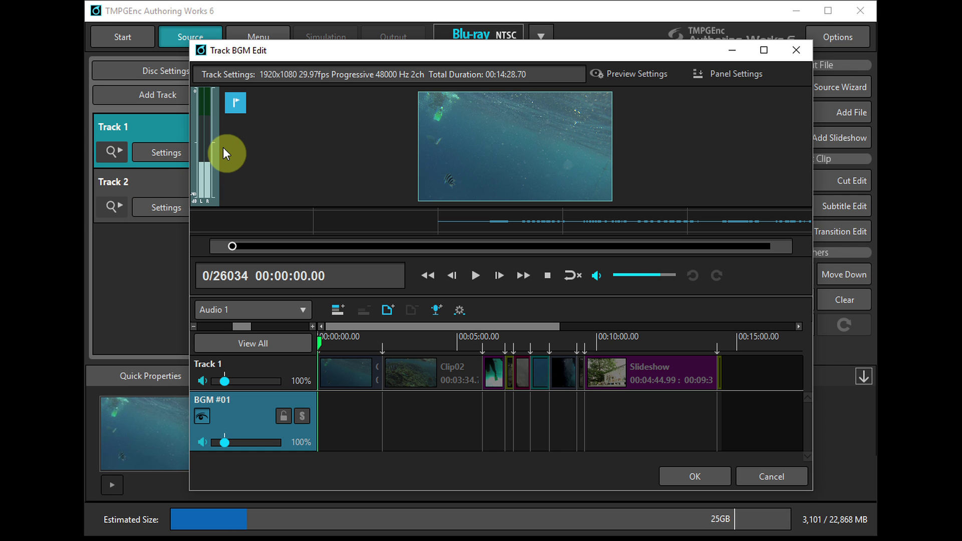
left_click(395, 310)
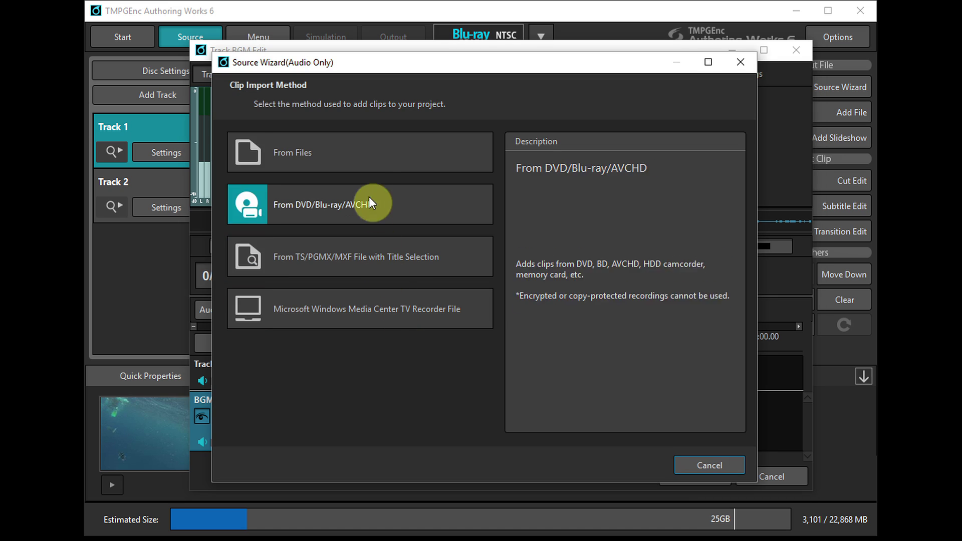
left_click(359, 150)
left_click(386, 170)
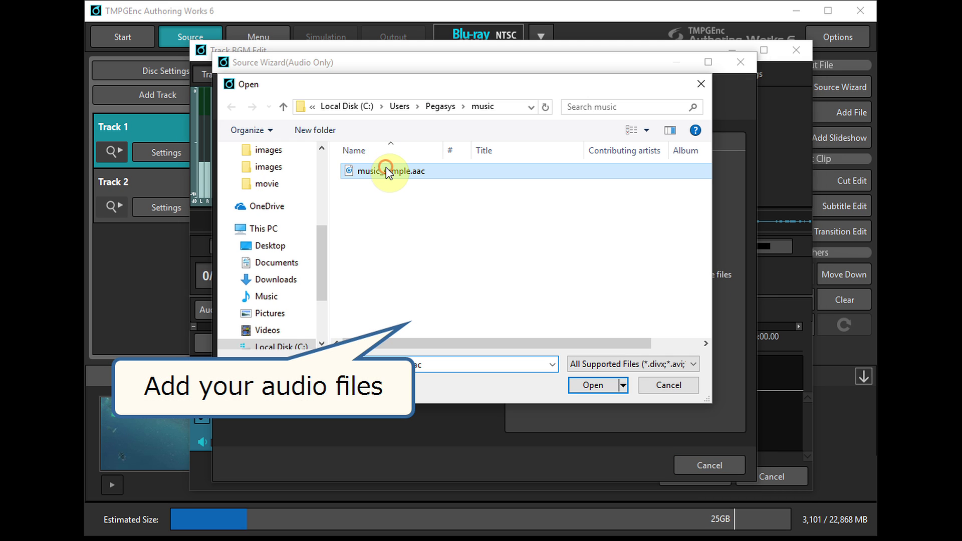
left_click(592, 384)
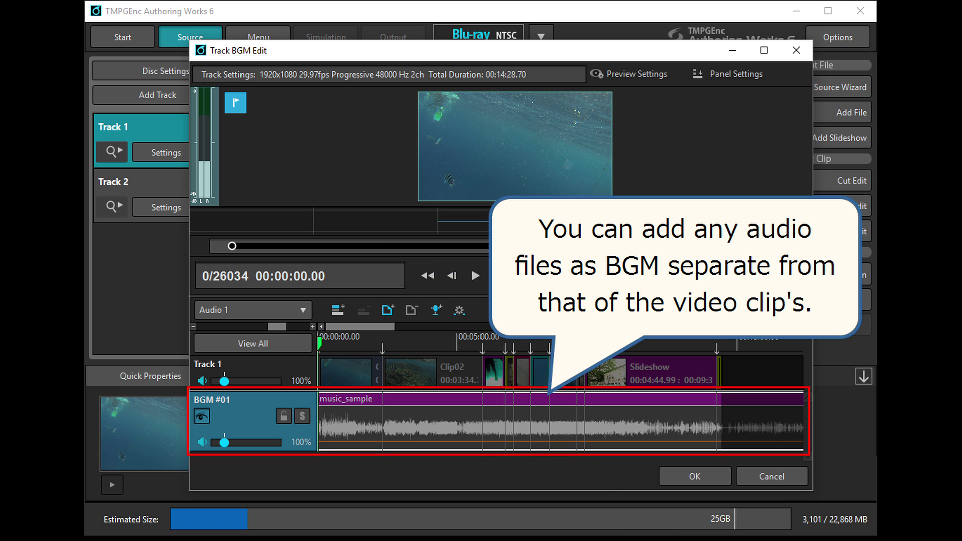
left_click(713, 474)
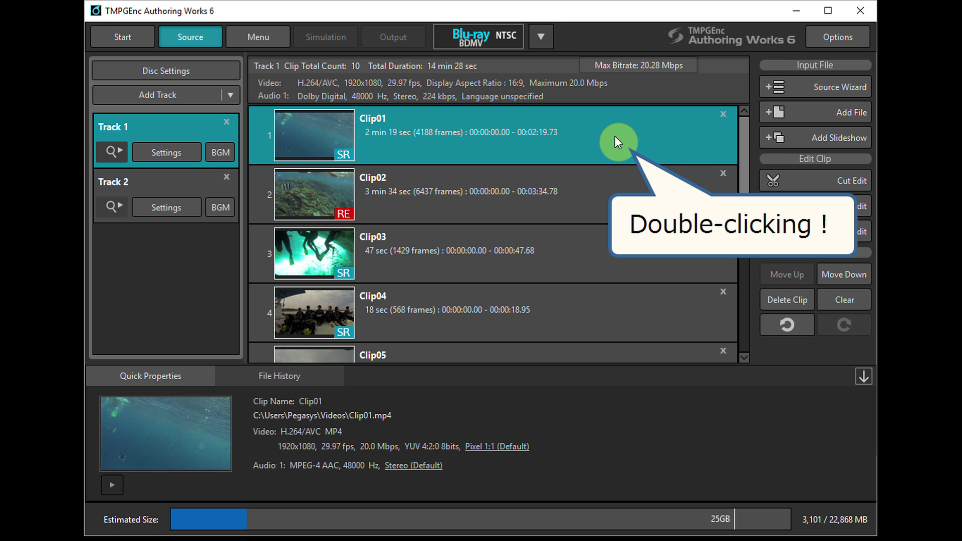
Open Clip01 in the cut editor and set the In point at frame 737.
double_click(615, 138)
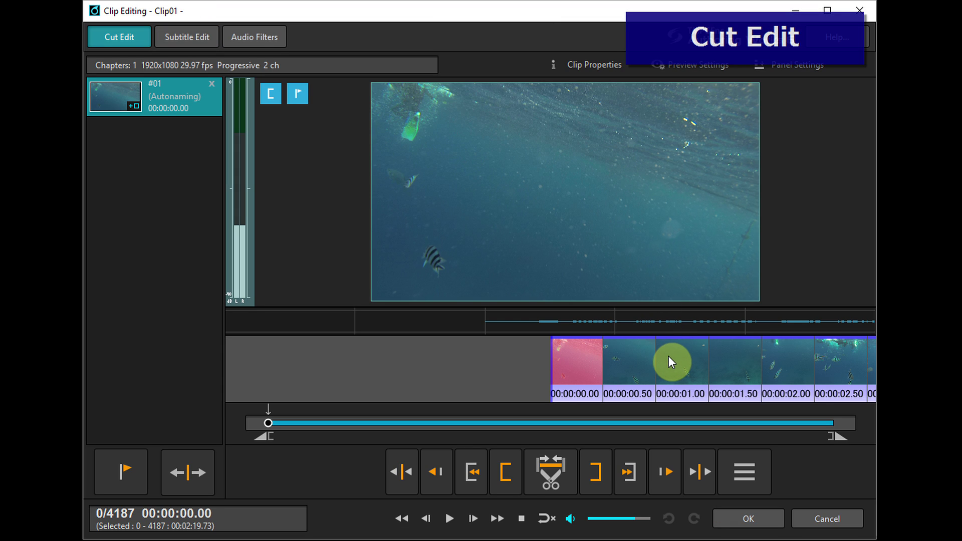
key("l")
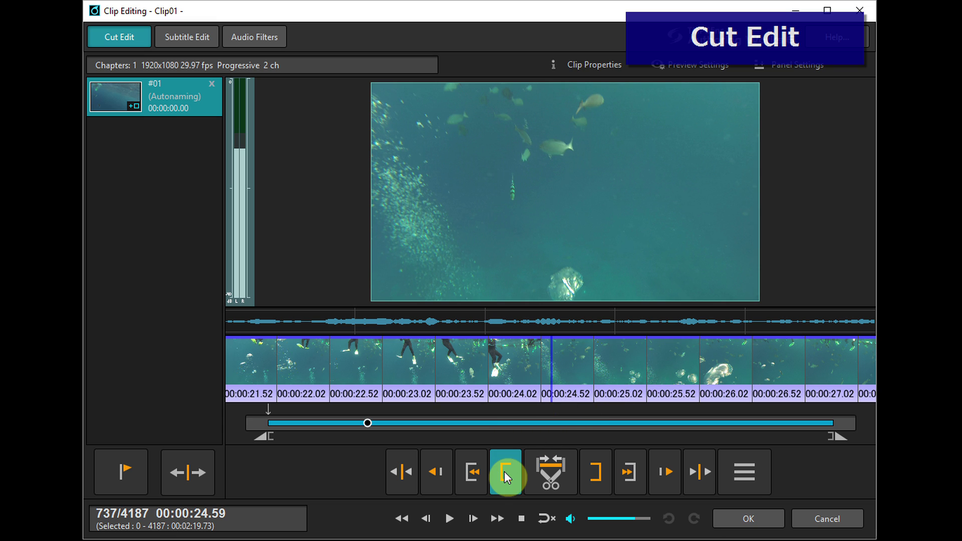
left_click(504, 471)
Set the Out point at frame 1867 and cut out frames 737–1867.
left_click(520, 422)
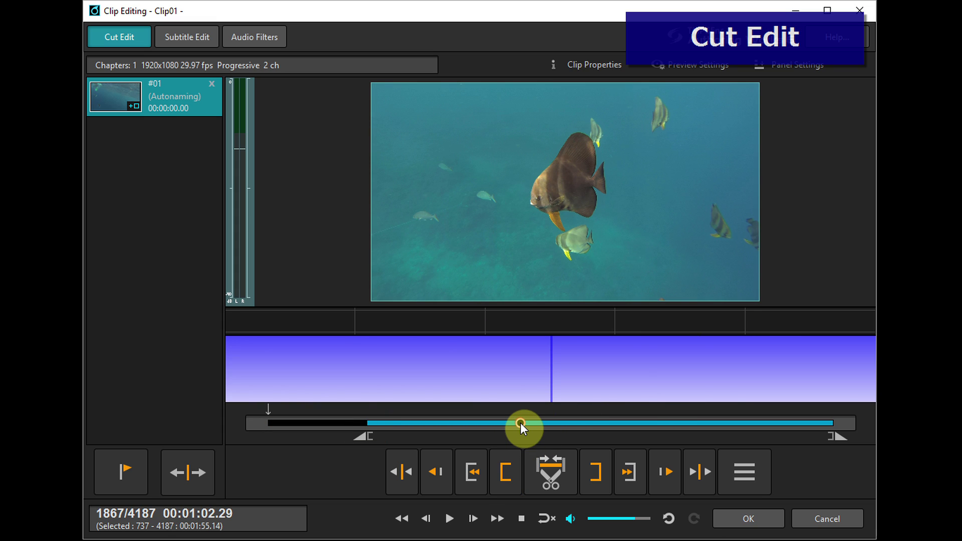
left_click(441, 471)
left_click(441, 468)
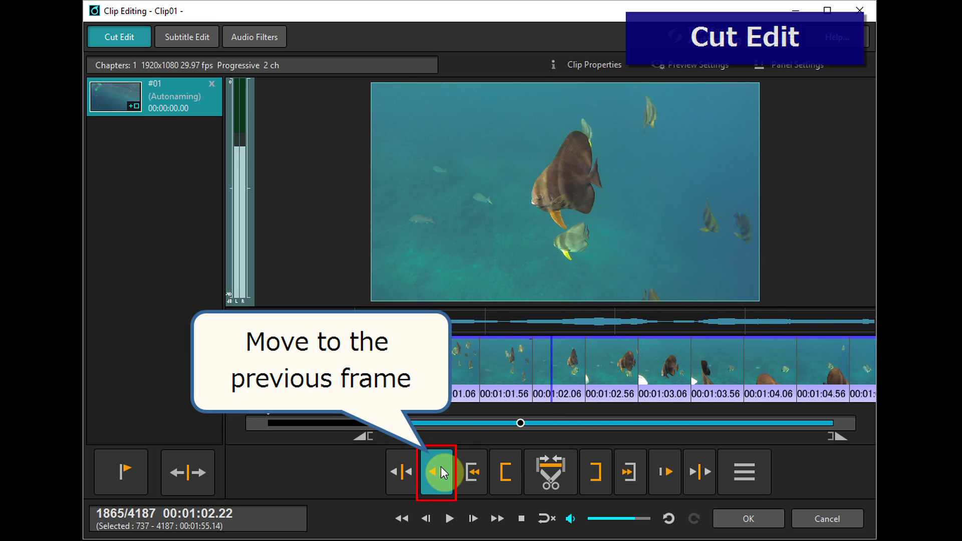
left_click(441, 468)
left_click(441, 468)
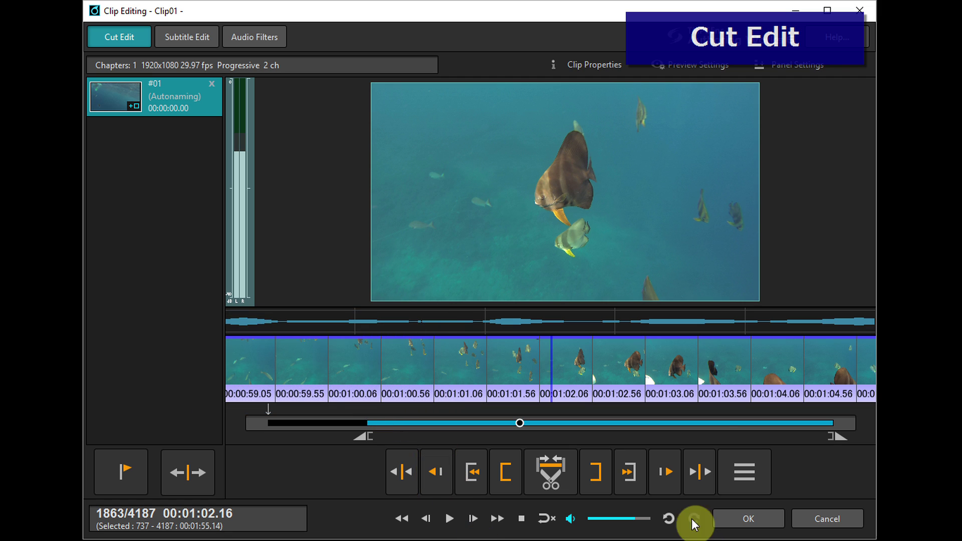
left_click(667, 470)
left_click(666, 471)
left_click(667, 470)
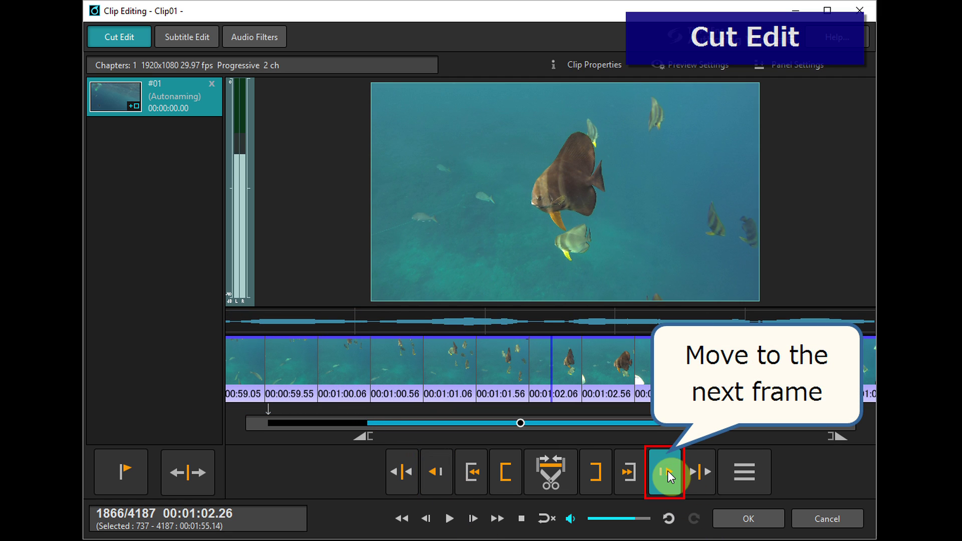
left_click(666, 471)
left_click(599, 473)
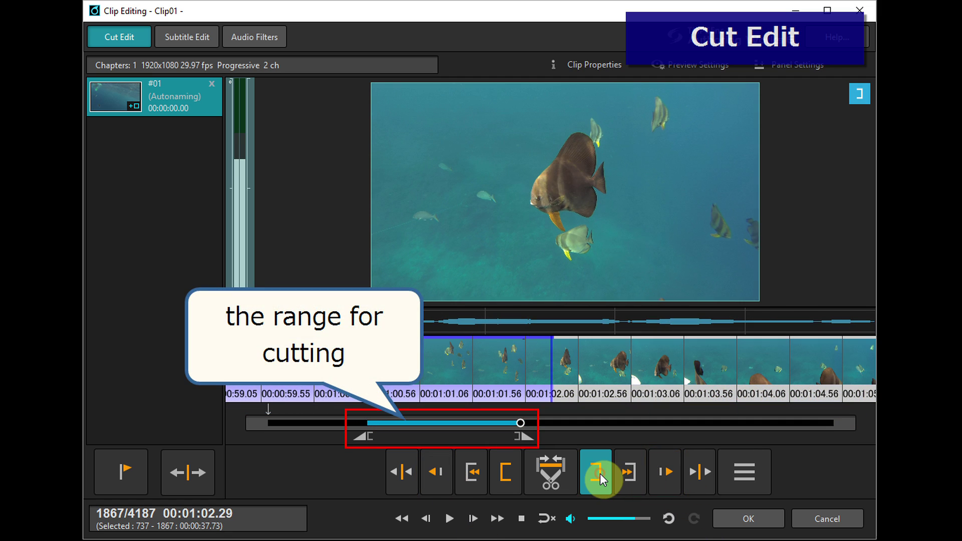
left_click(558, 471)
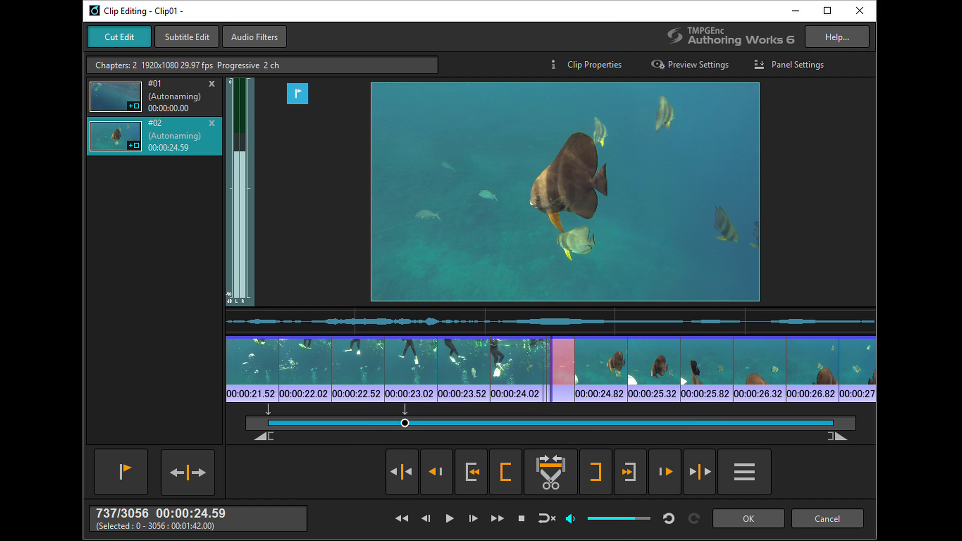
Add a QR Code subtitle to Clip01 from 00:00:24.59 to 00:00:29.59.
left_click(206, 36)
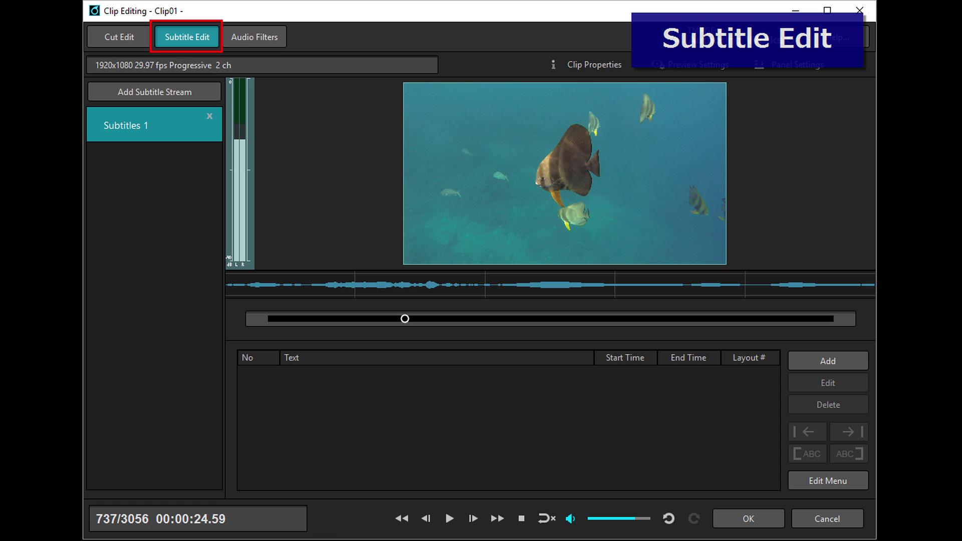
left_click(841, 356)
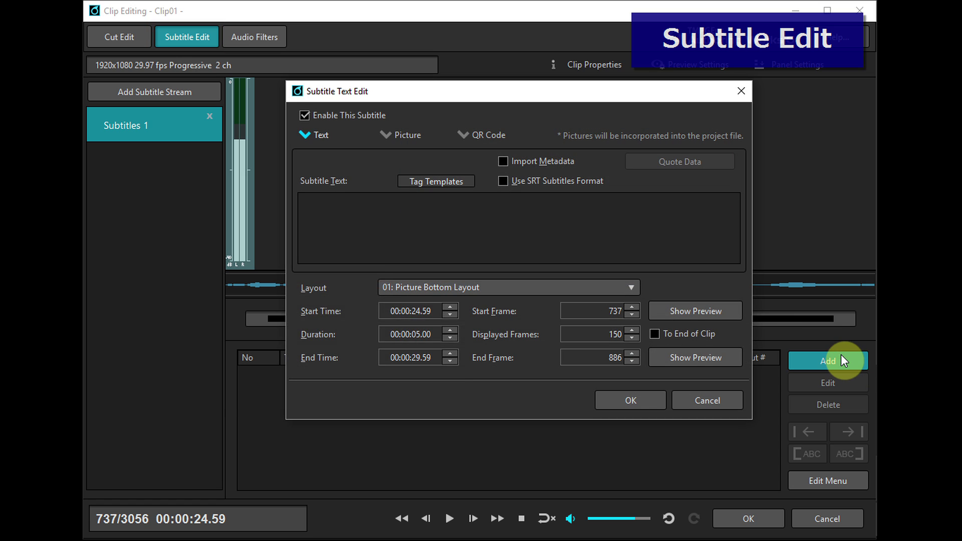
type("TMPGEnc Authoring W")
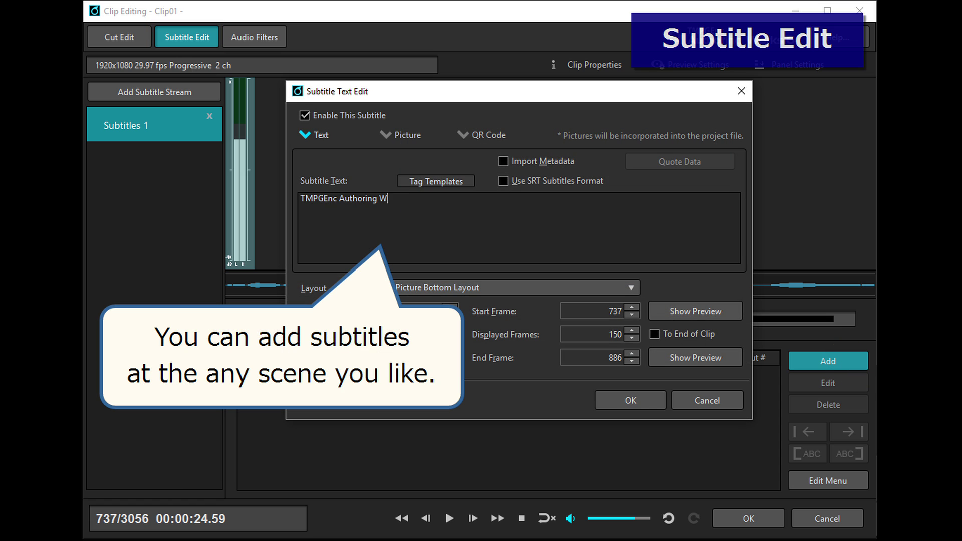
left_click(630, 400)
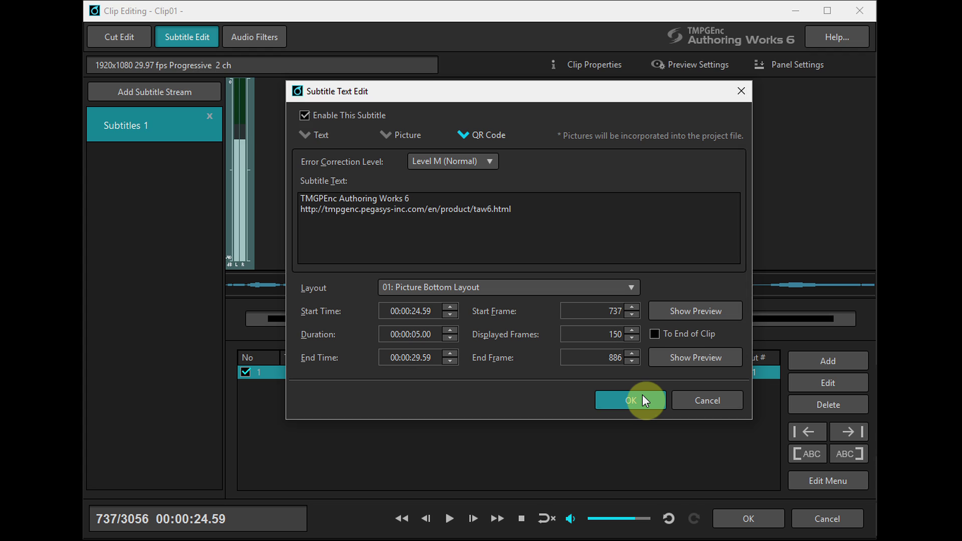
left_click(642, 395)
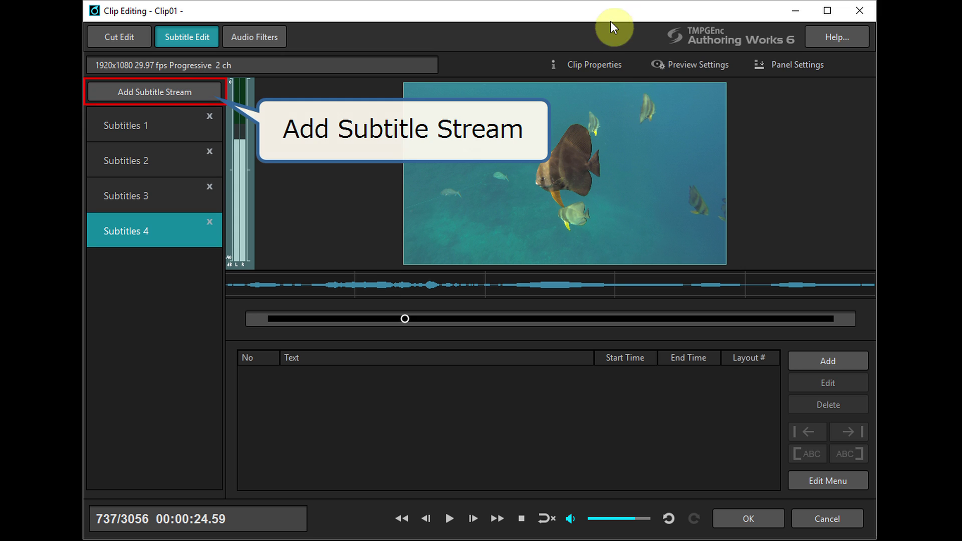
Add three more audio streams to Clip01, giving four, and view Preview Settings.
left_click(620, 61)
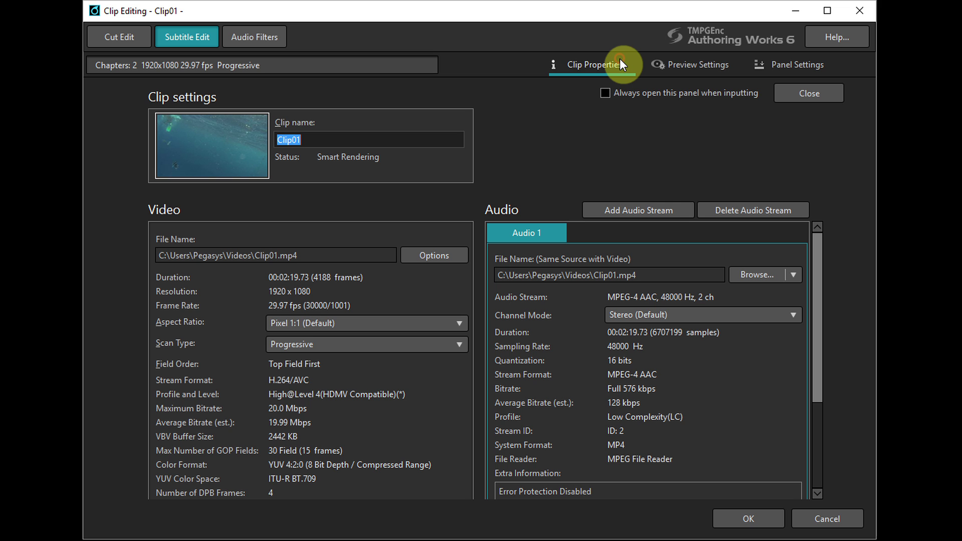
left_click(675, 205)
left_click(674, 204)
left_click(674, 203)
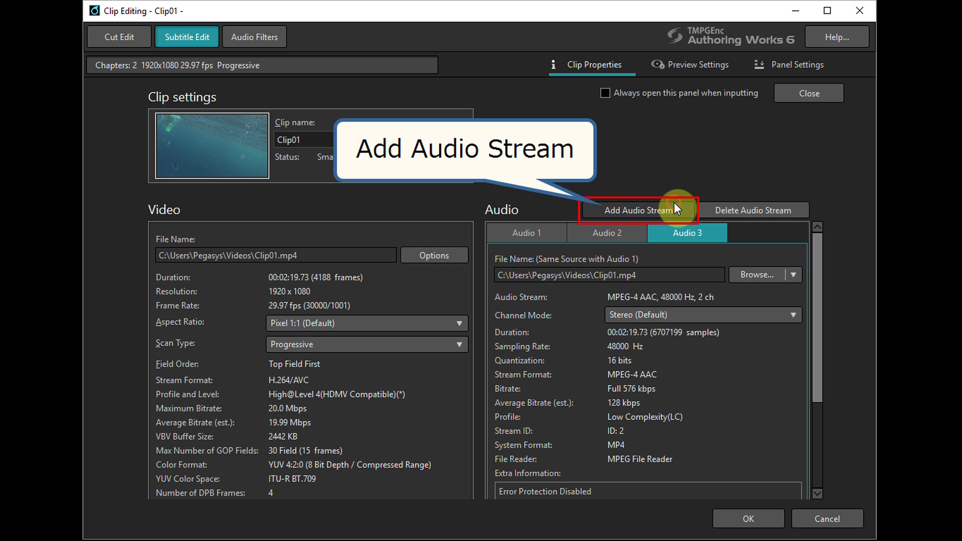
left_click(729, 62)
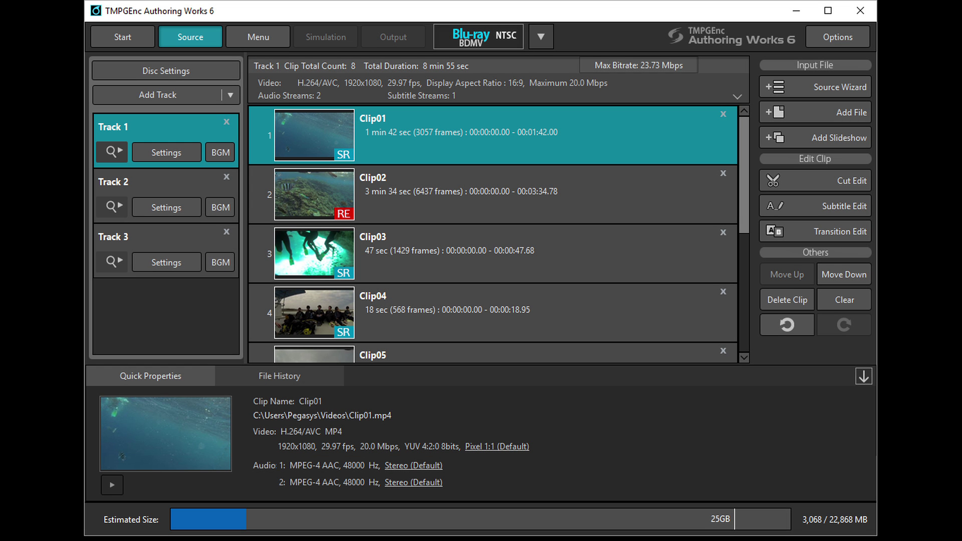
Generate Bricks-template menus with Auto Setting and open Track 1's Page 1 for editing.
left_click(269, 30)
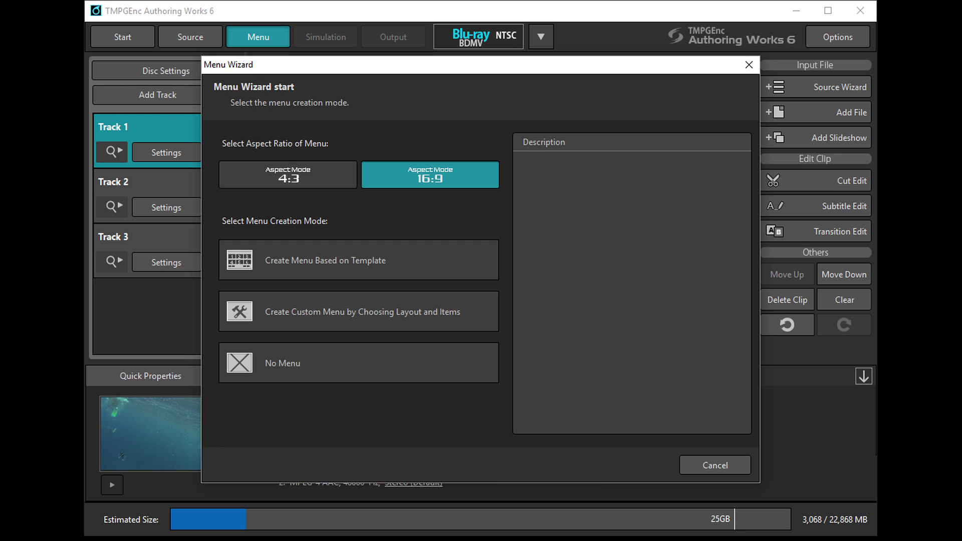
left_click(410, 254)
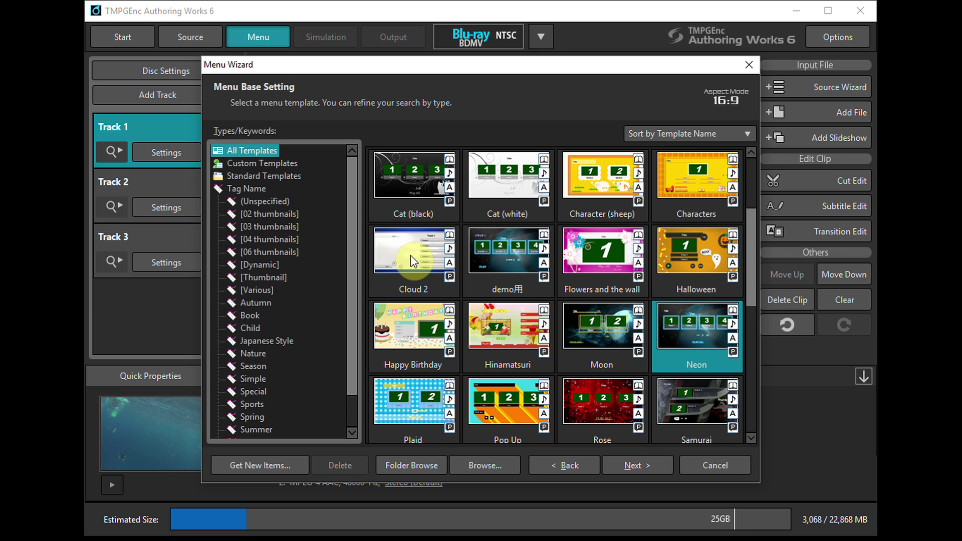
left_click(752, 152)
left_click(751, 153)
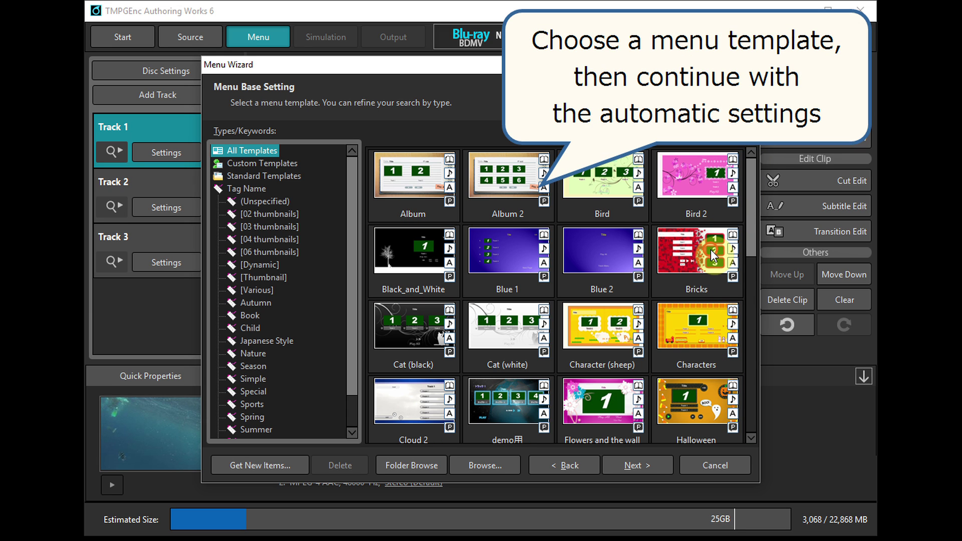
left_click(712, 253)
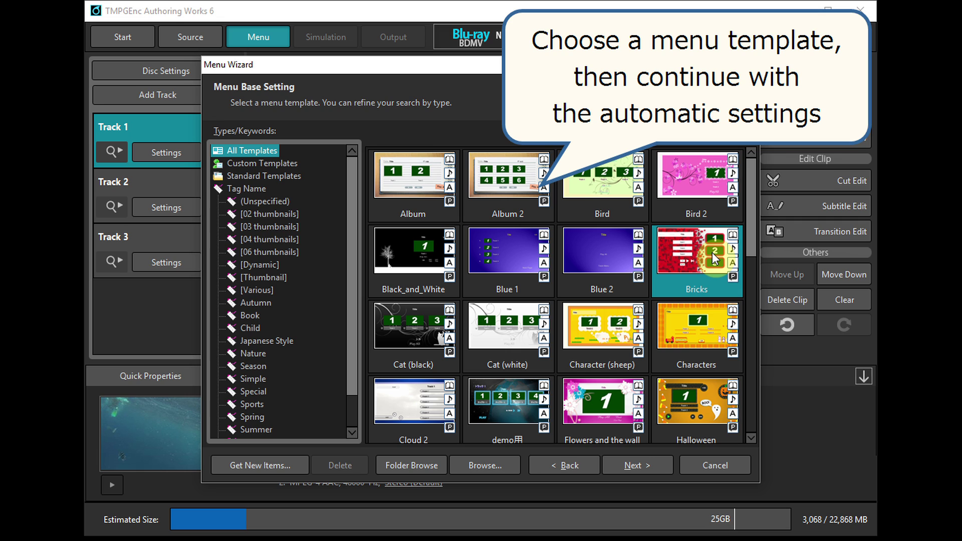
left_click(656, 461)
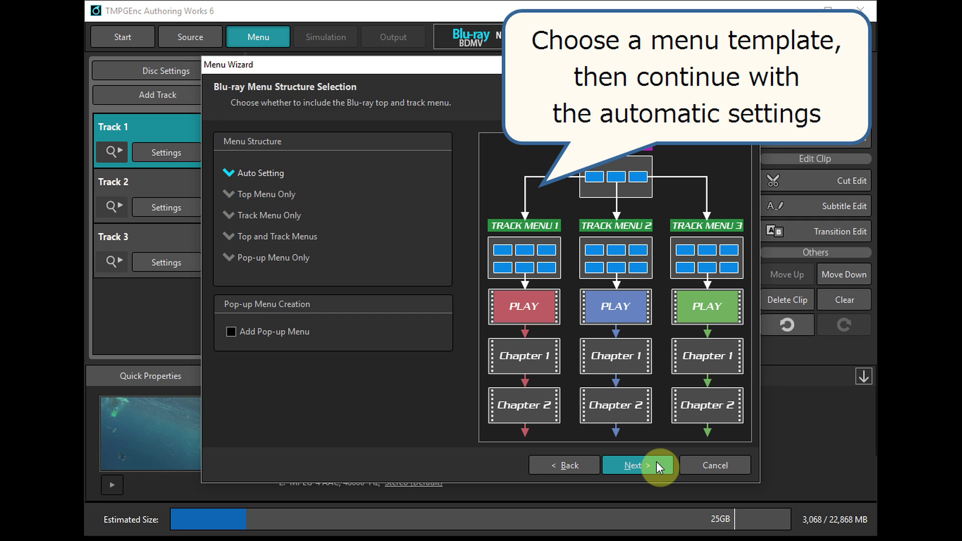
left_click(656, 461)
left_click(656, 461)
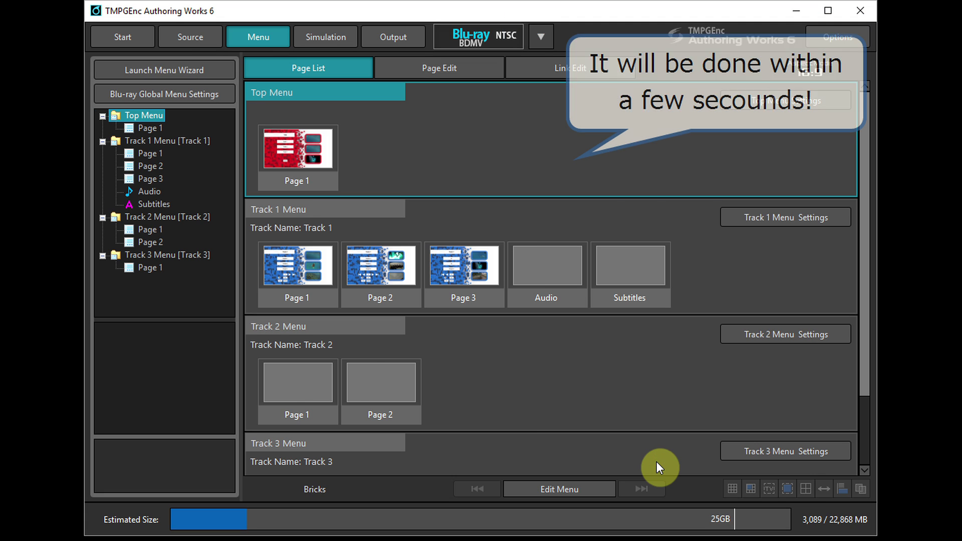
double_click(305, 263)
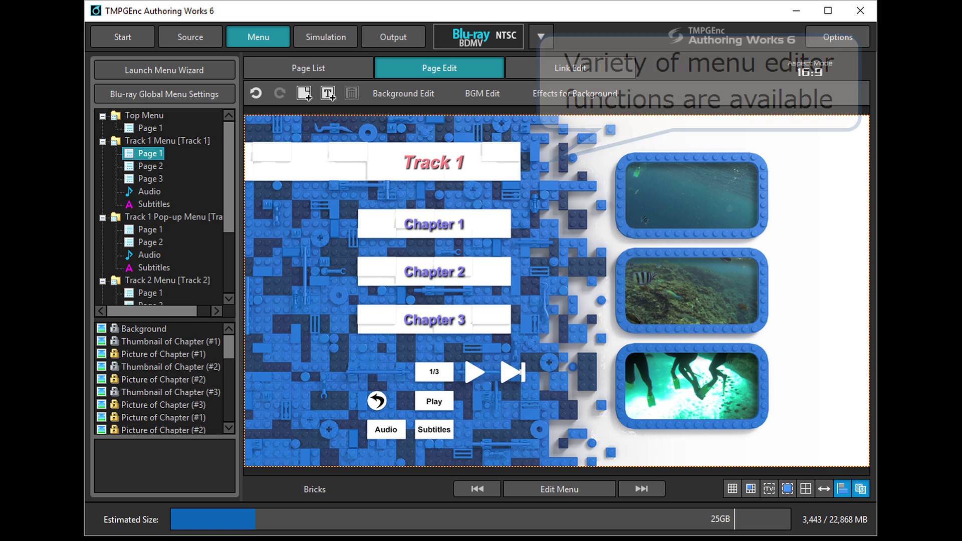
Simulate the Bricks menu: play Chapter 1, bring up the pop-up menu, and turn on motion preview.
left_click(349, 35)
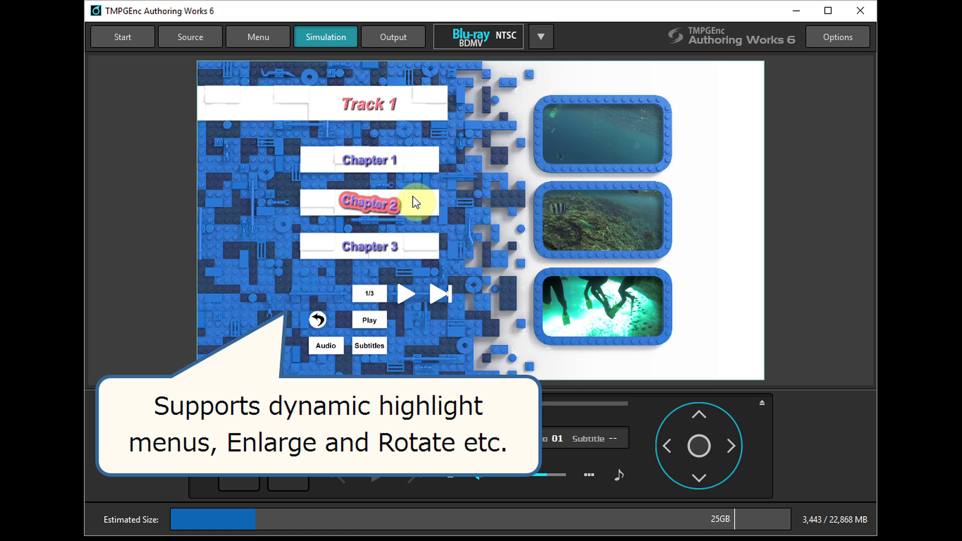
left_click(408, 155)
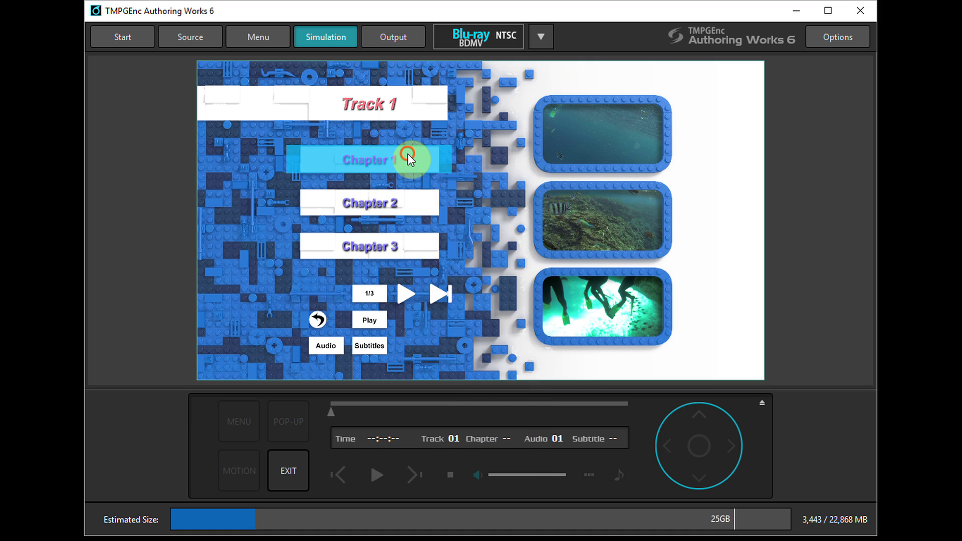
left_click(294, 423)
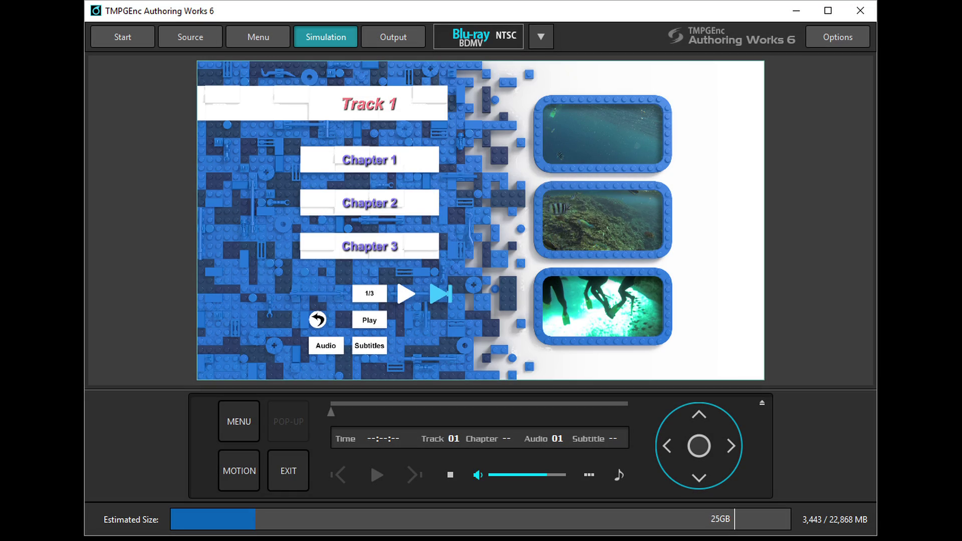
left_click(248, 472)
Enable Burn to DVD/Blu-ray Disc on the detected MATSHITA BD drive and start output.
left_click(406, 31)
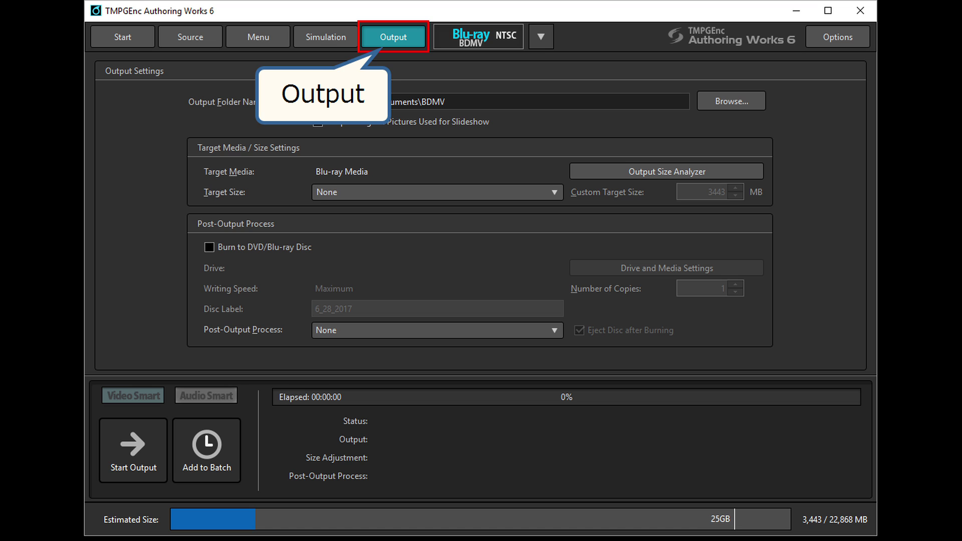
left_click(209, 246)
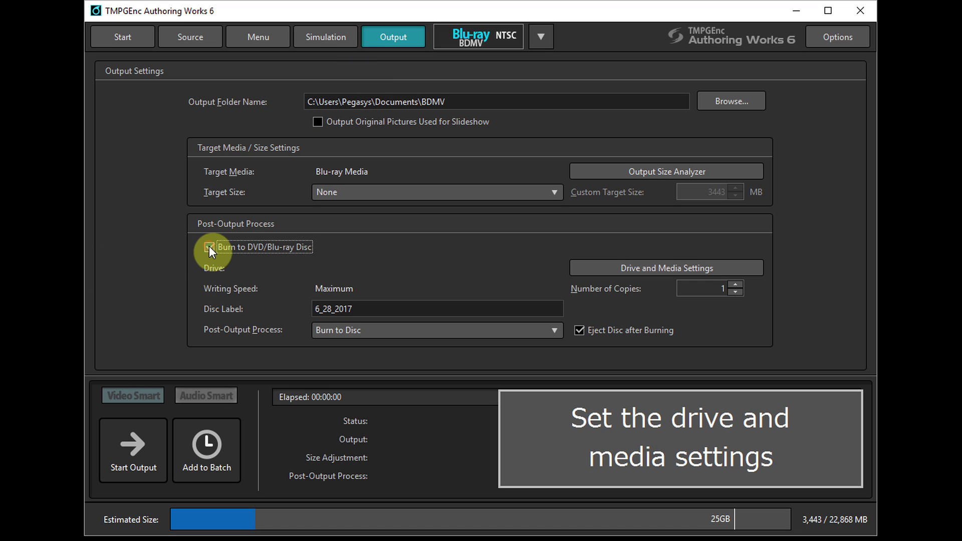
left_click(740, 265)
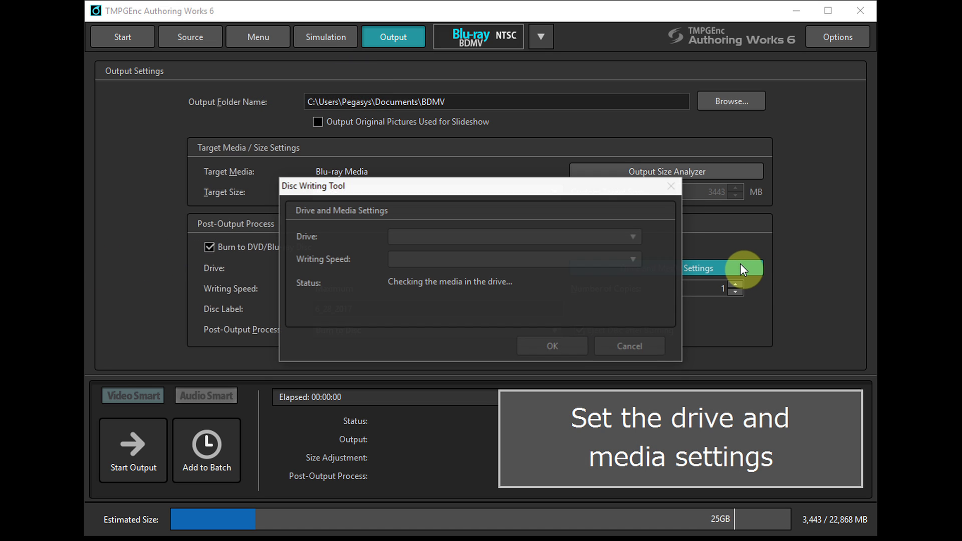
left_click(566, 340)
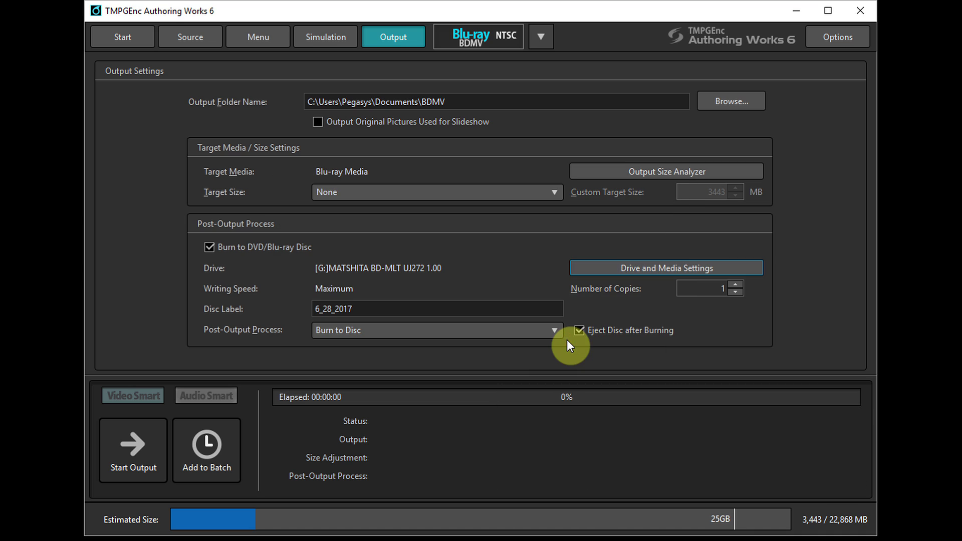
left_click(145, 449)
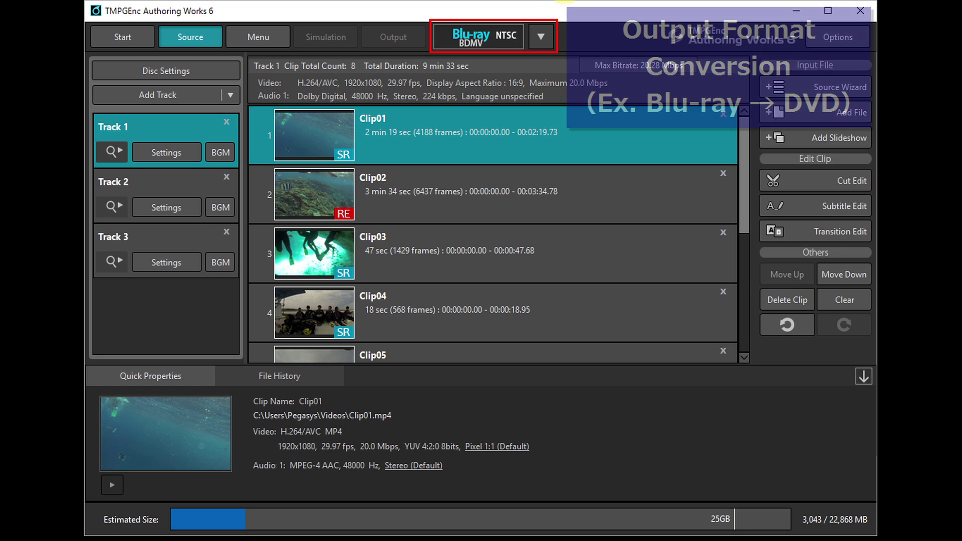
Convert the project's output format from Blu-ray BDMV to DVD-Video NTSC.
left_click(542, 35)
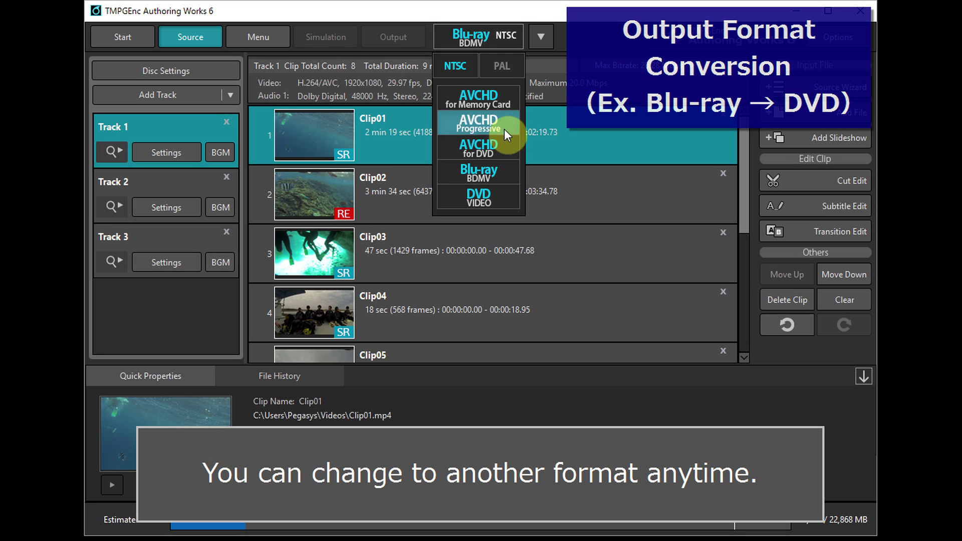
left_click(498, 188)
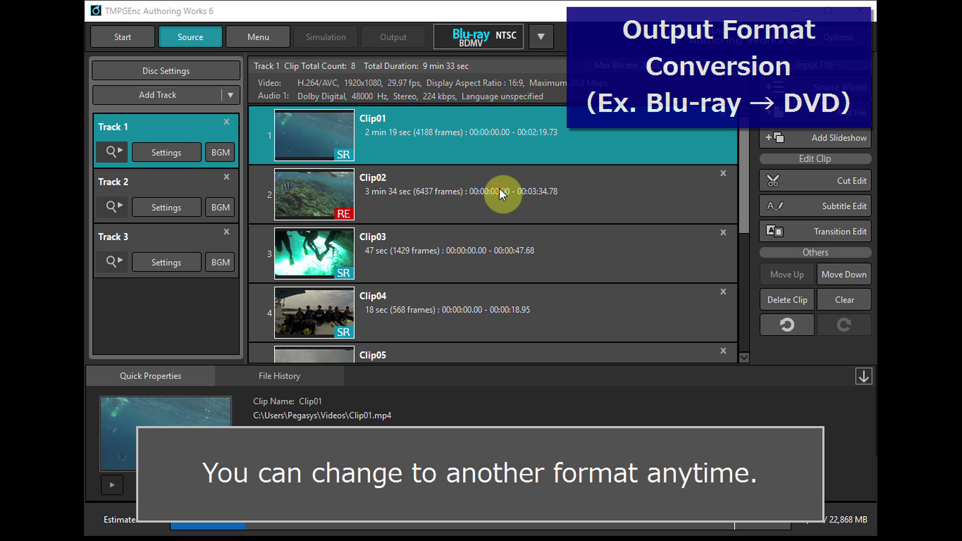
left_click(461, 301)
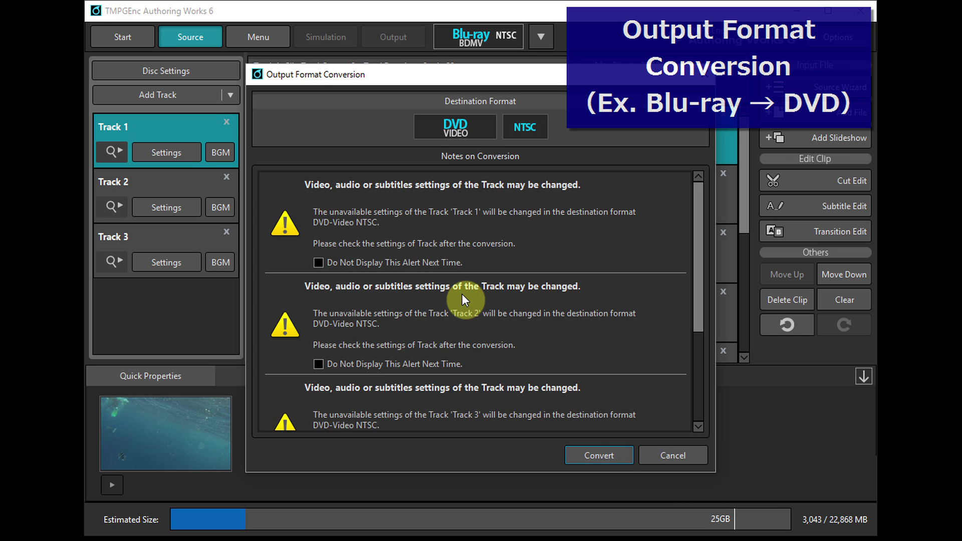
left_click(618, 449)
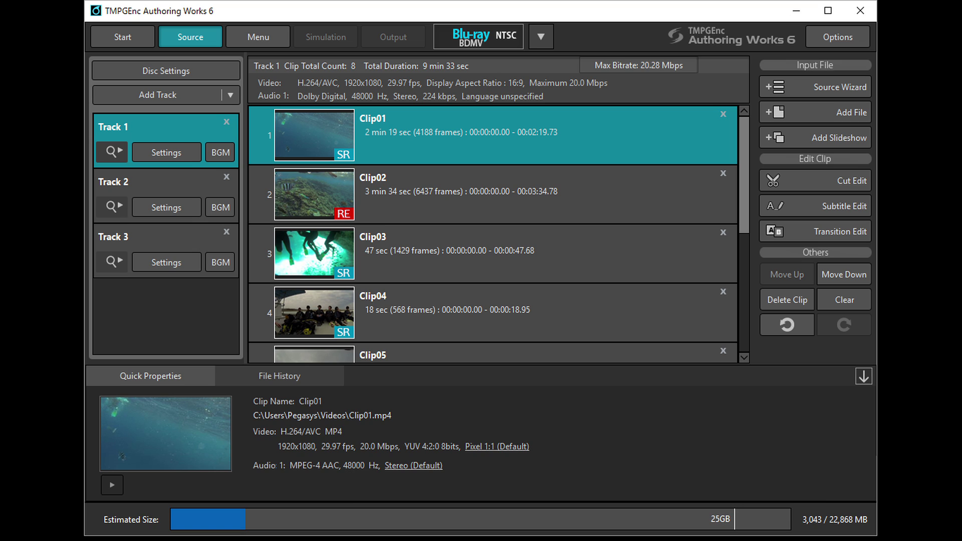
View the Parental Control disc settings, then add a First Play track above Track 1.
left_click(206, 65)
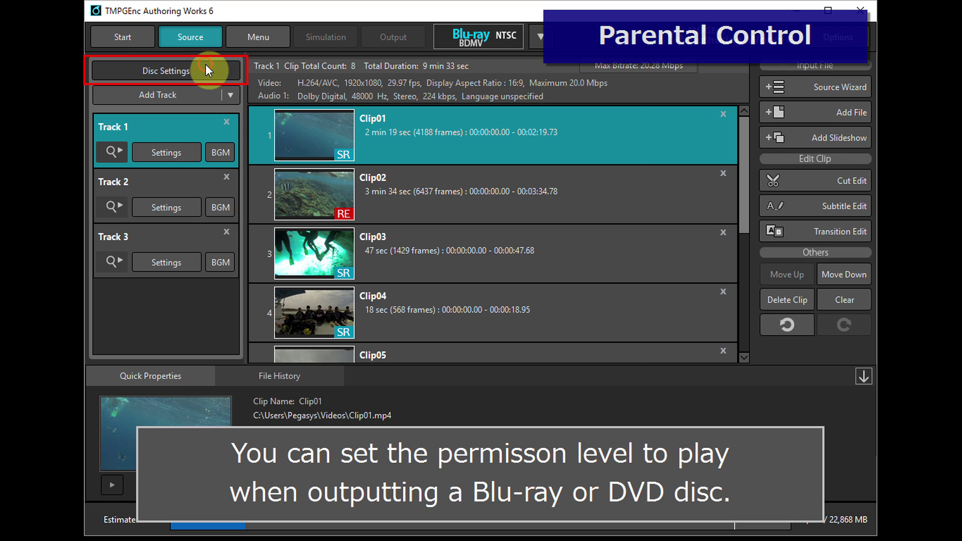
left_click(448, 122)
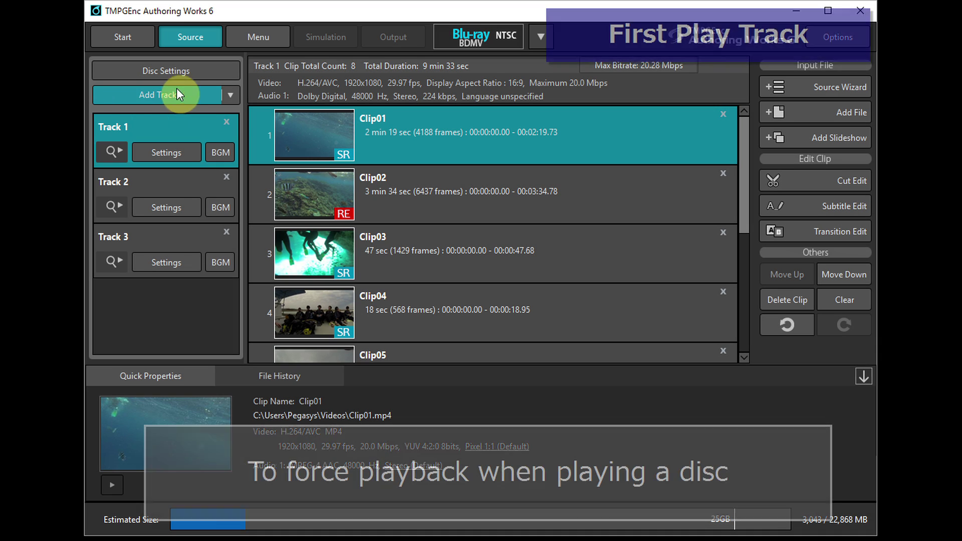
left_click(230, 96)
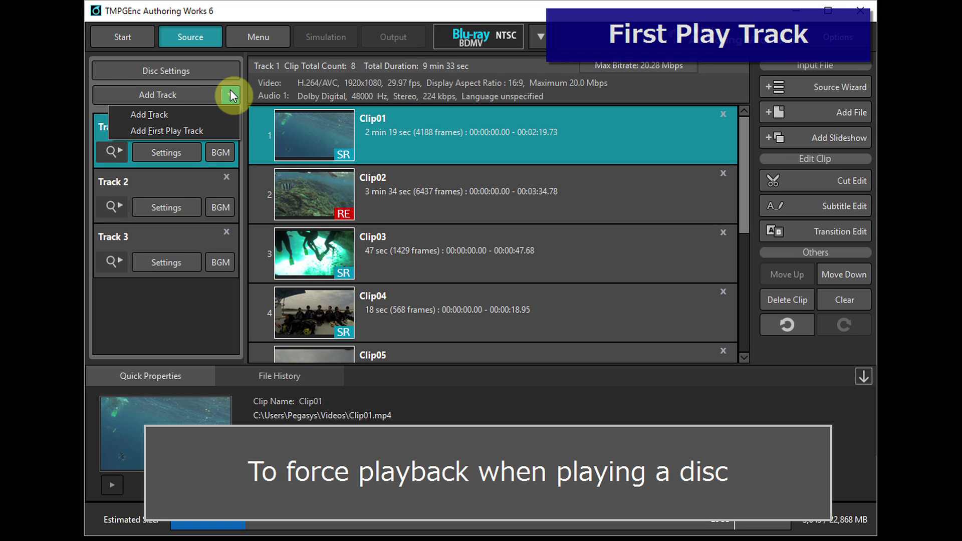
left_click(215, 130)
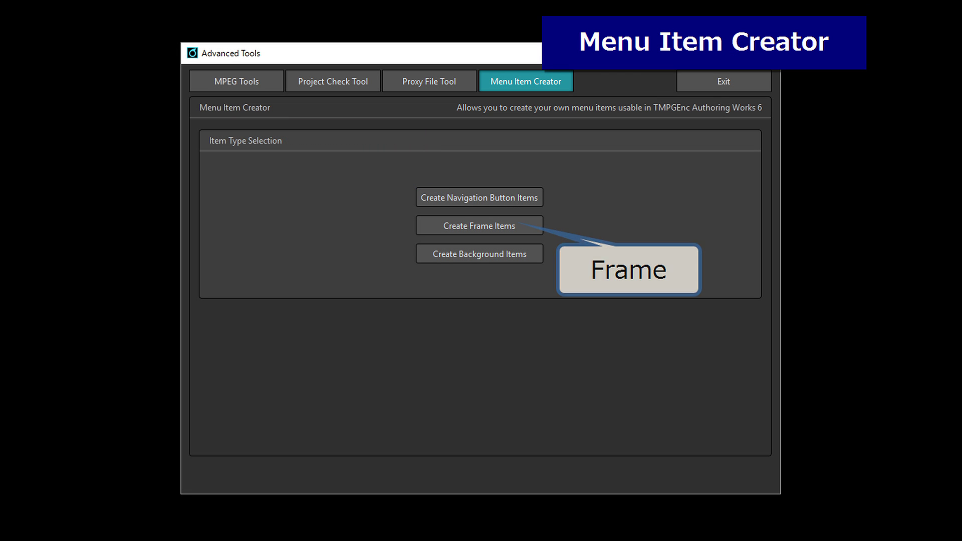
Start creating navigation button items in the Menu Item Creator.
left_click(530, 197)
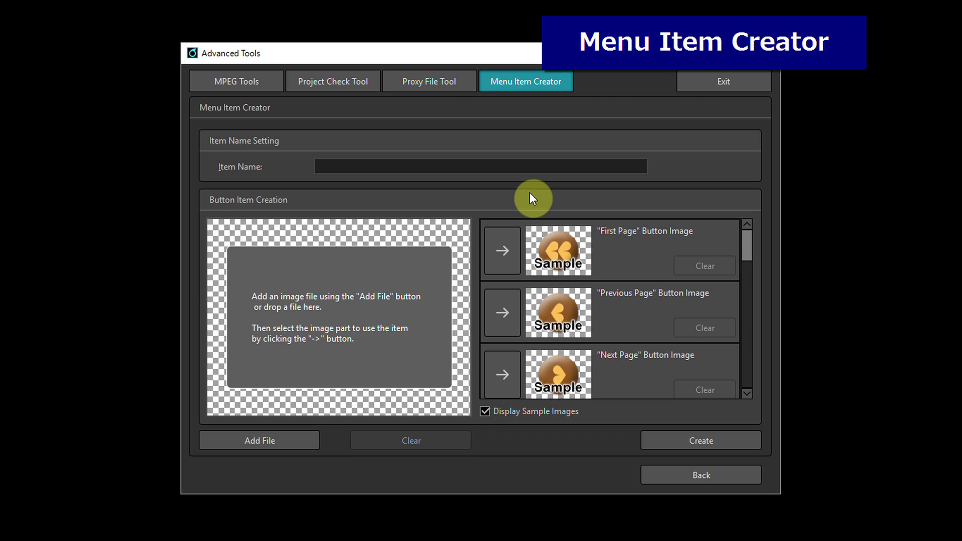